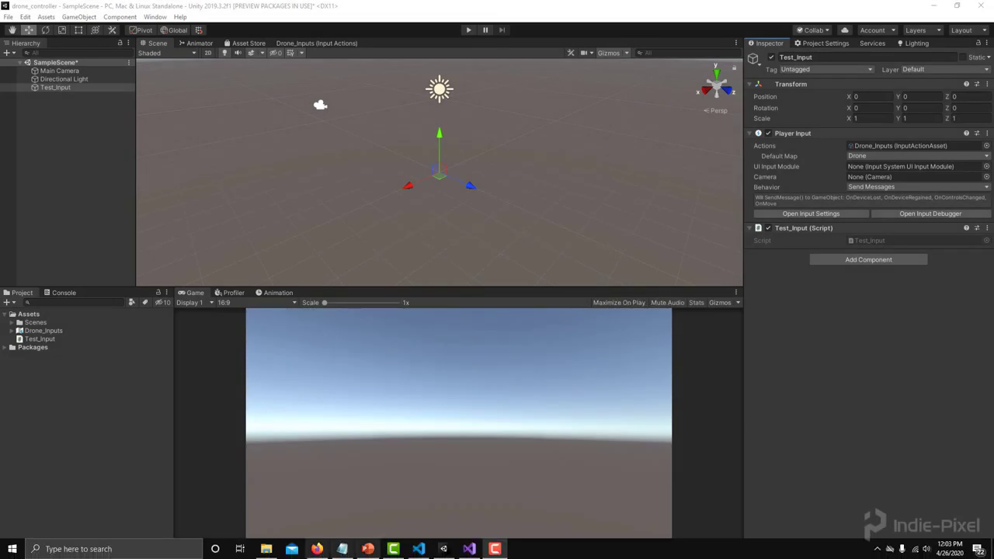
# Import all files of the ip_drone01_assets unitypackage into the Unity project.
pyautogui.click(266, 555)
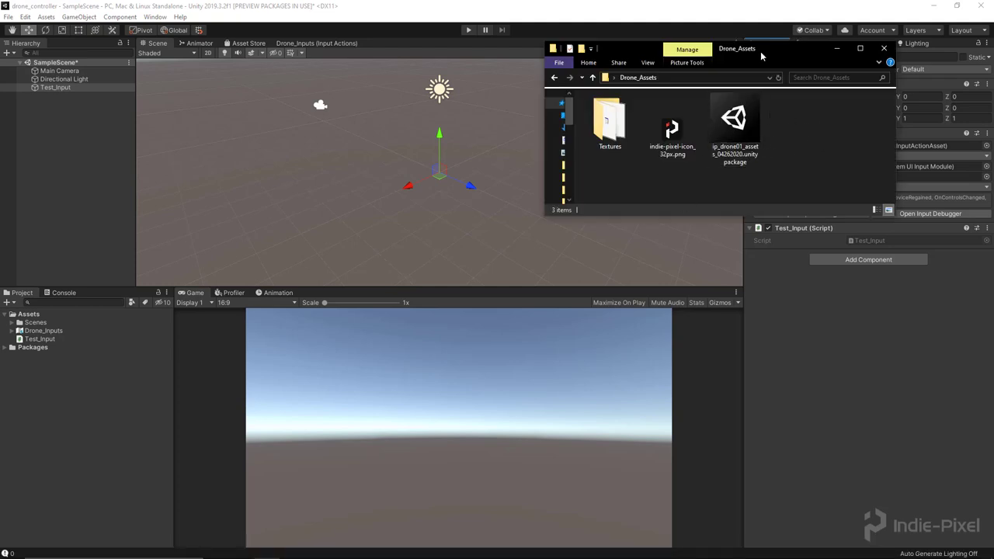
pyautogui.moveTo(760, 51); pyautogui.dragTo(754, 80)
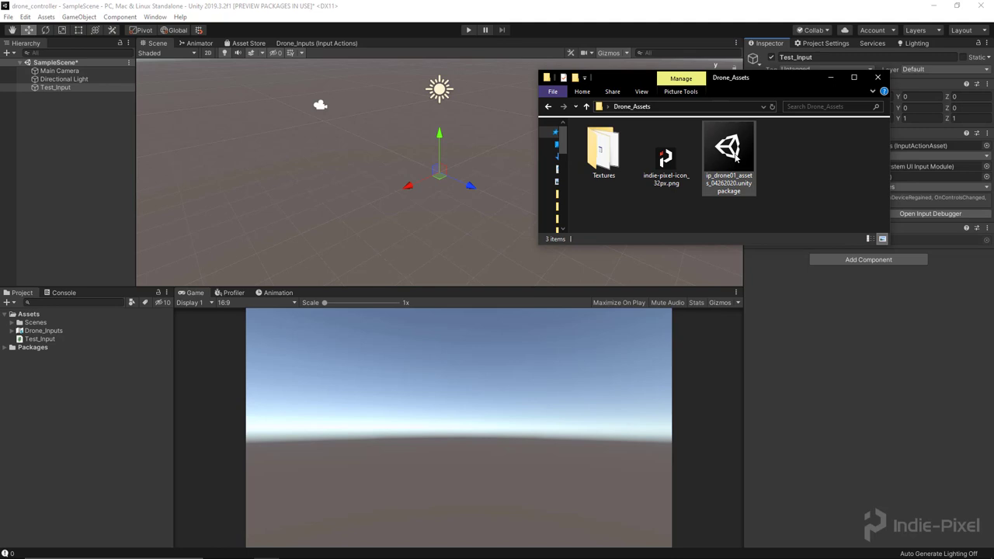
pyautogui.moveTo(728, 156); pyautogui.dragTo(87, 431)
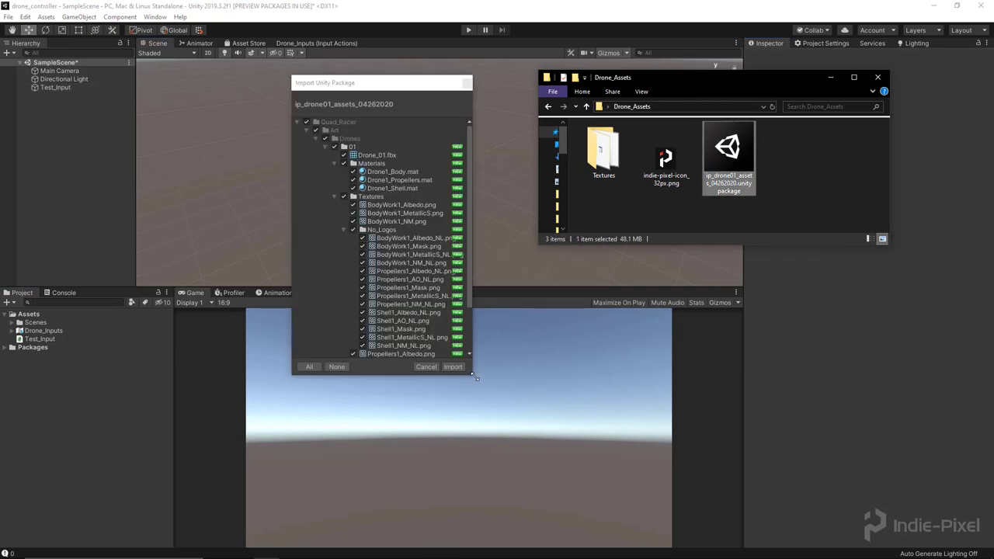
pyautogui.moveTo(476, 378); pyautogui.dragTo(511, 463)
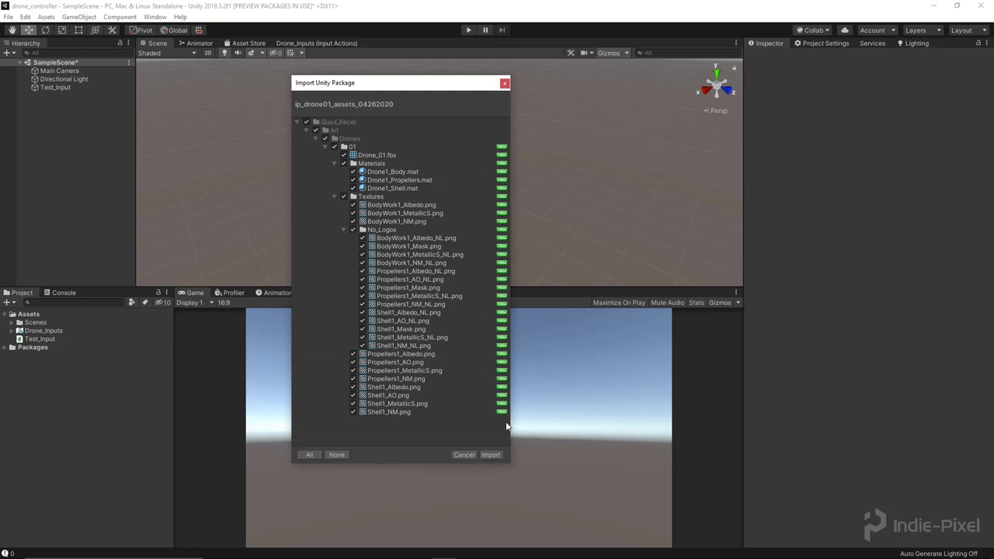
pyautogui.moveTo(375, 87); pyautogui.dragTo(298, 83)
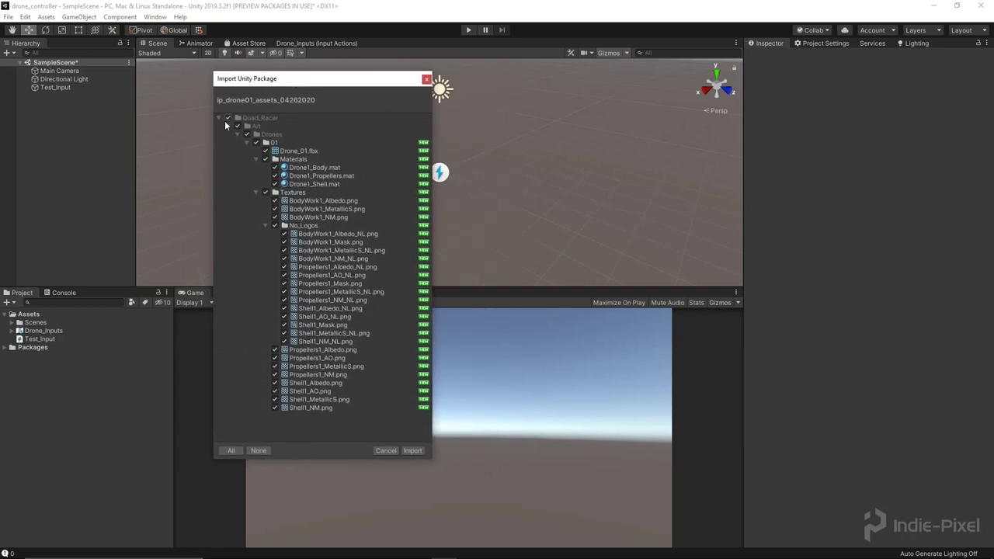
pyautogui.click(412, 450)
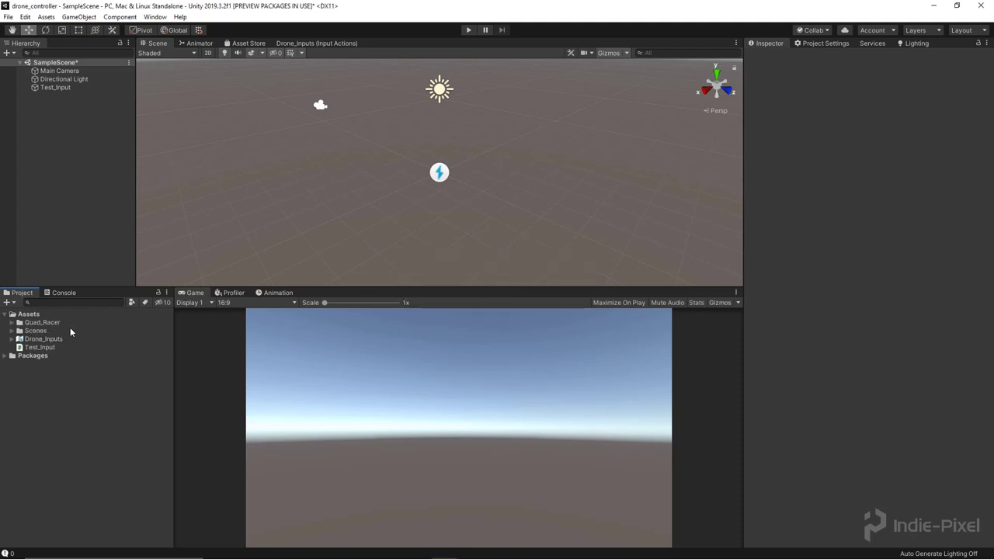
# Create a Drone_Controller folder in Assets.
pyautogui.rightClick(43, 316)
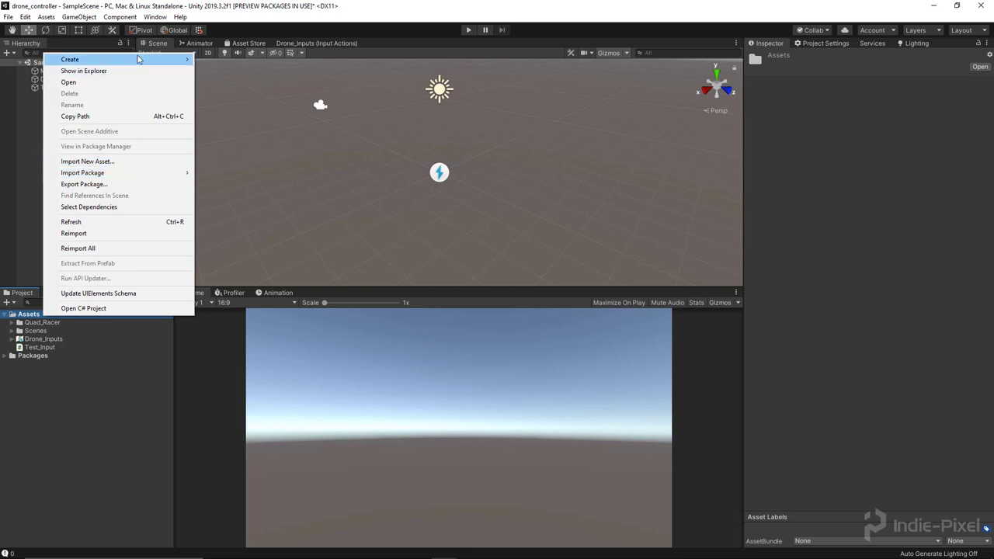
pyautogui.moveTo(137, 60)
pyautogui.click(255, 62)
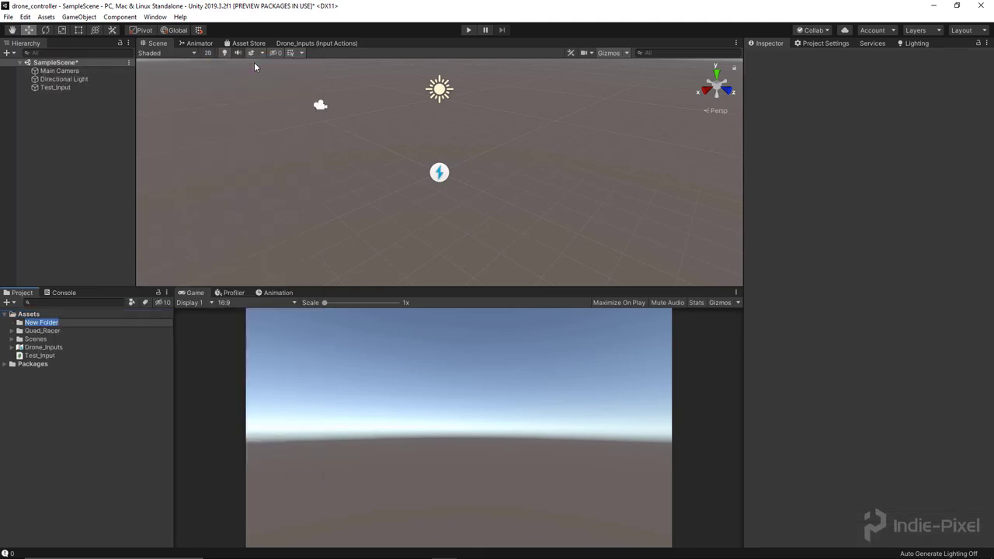
pyautogui.write('Drone_Controller')
pyautogui.press('Return')
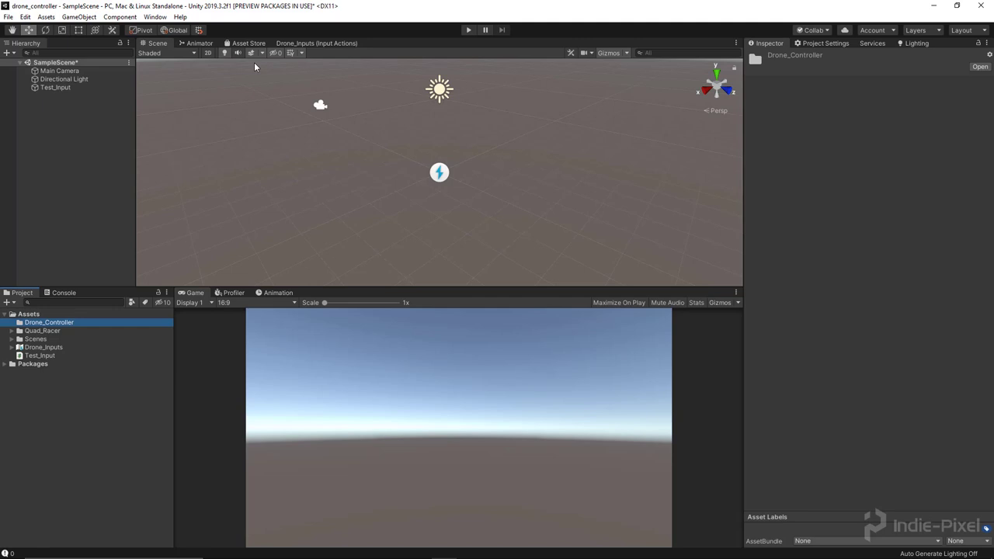
# Add Art and Code subfolders inside Drone_Controller.
pyautogui.rightClick(30, 325)
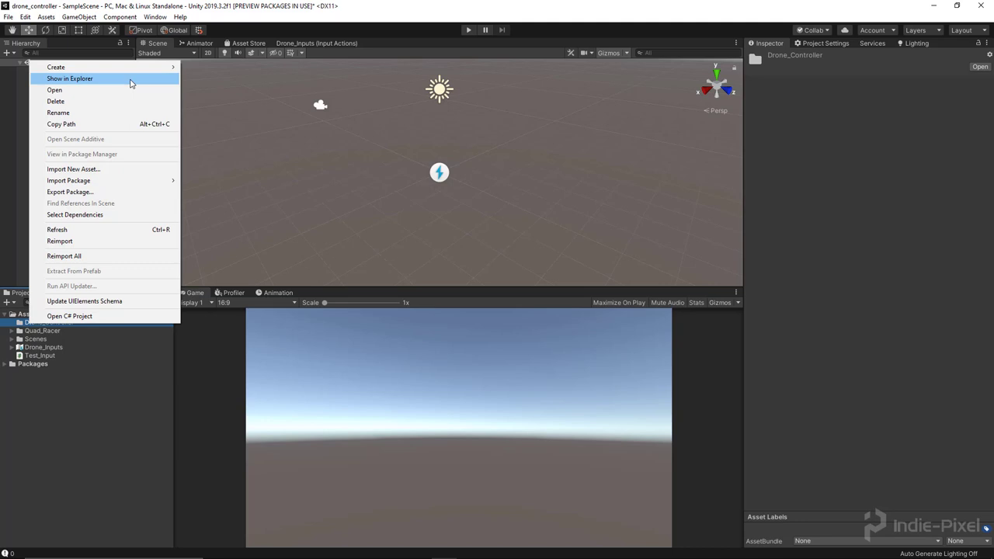
pyautogui.moveTo(146, 67)
pyautogui.click(235, 68)
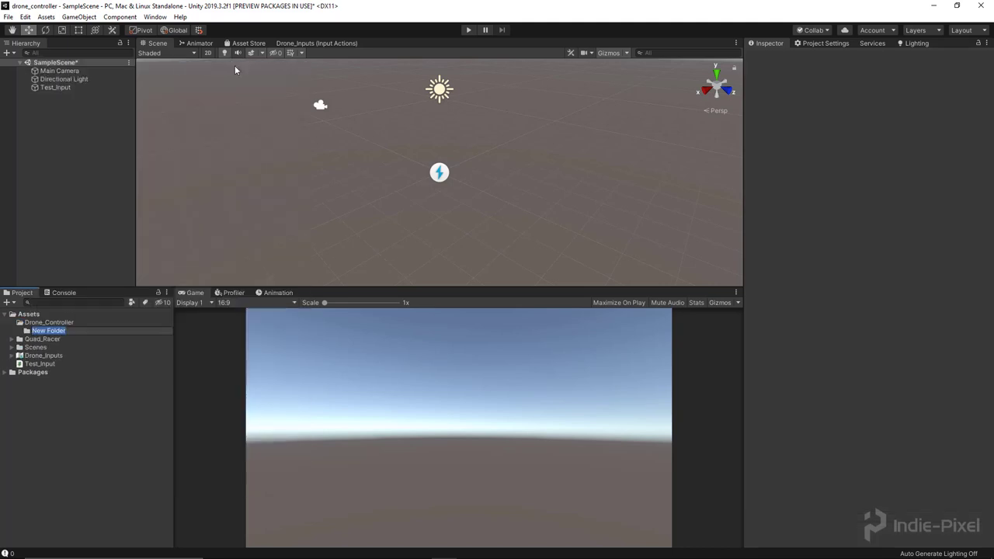
pyautogui.write('Art')
pyautogui.press('Return')
pyautogui.click(28, 313)
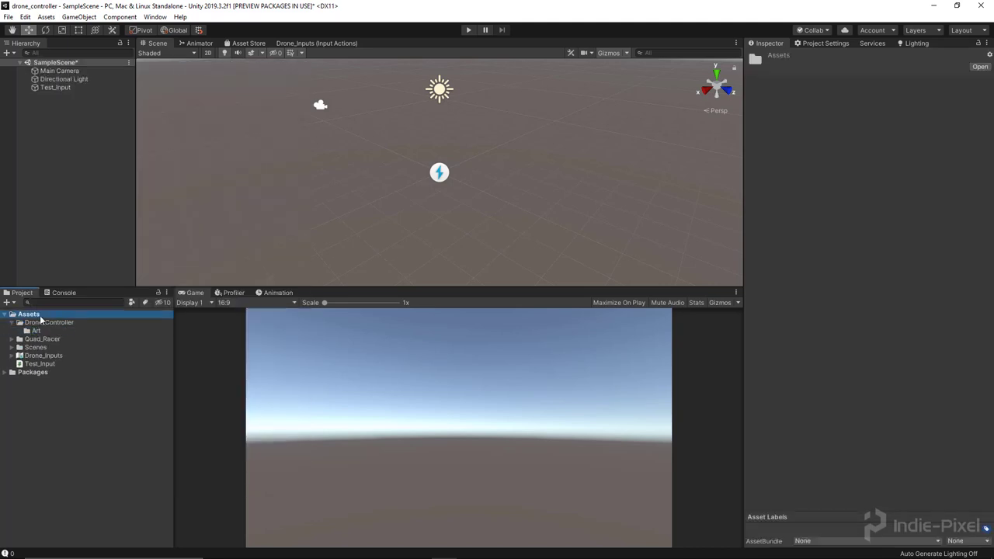
pyautogui.click(48, 323)
pyautogui.rightClick(53, 323)
pyautogui.moveTo(165, 72)
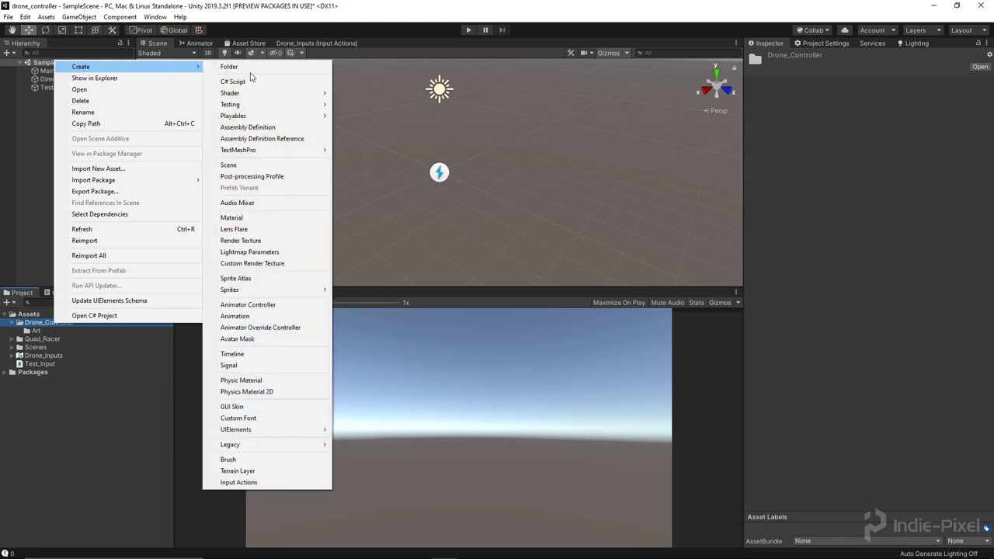
pyautogui.click(244, 67)
pyautogui.write('Code')
pyautogui.press('Return')
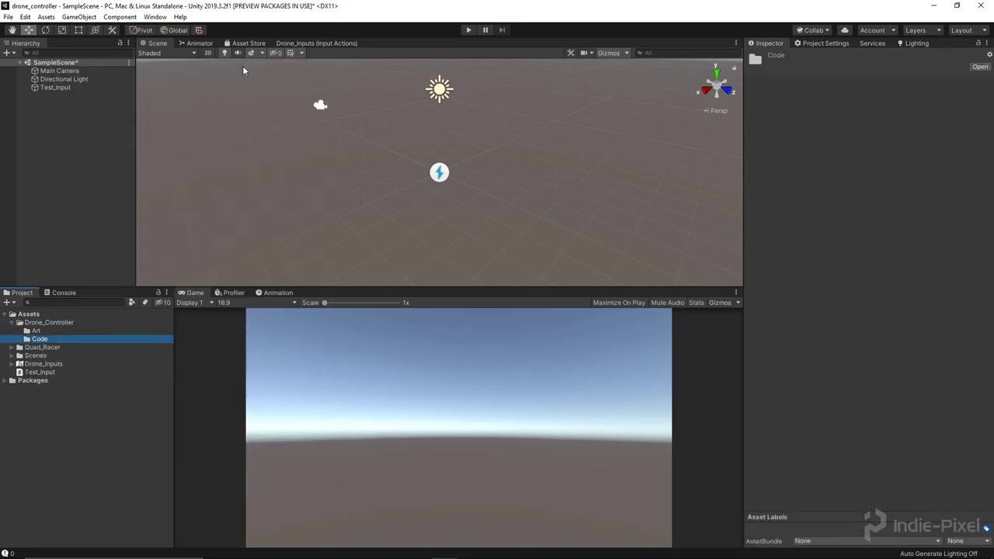
# Create a Prefab folder inside Drone_Controller/Art.
pyautogui.rightClick(51, 323)
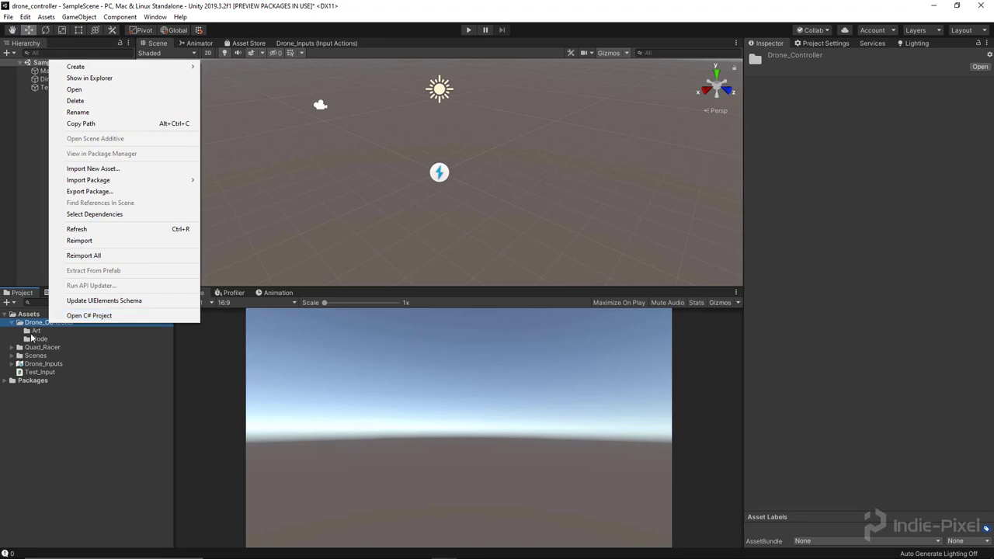
pyautogui.click(36, 331)
pyautogui.rightClick(36, 331)
pyautogui.moveTo(149, 75)
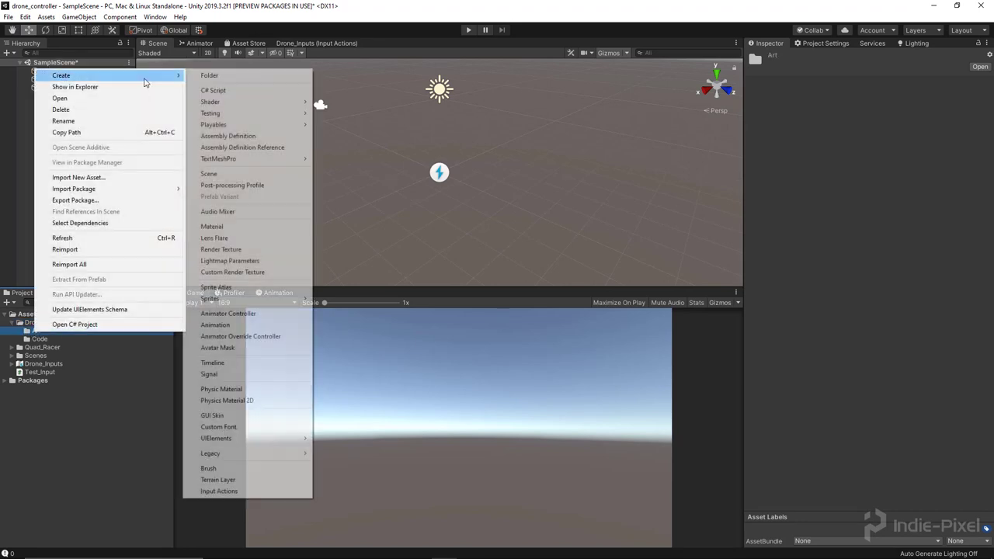
pyautogui.click(226, 74)
pyautogui.write('Pref')
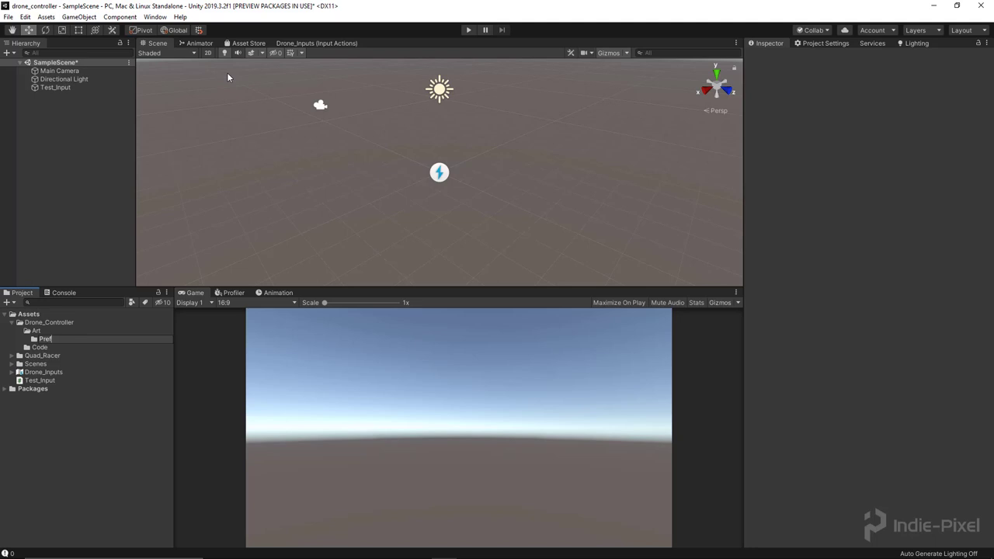
pyautogui.write('ab')
pyautogui.press('Return')
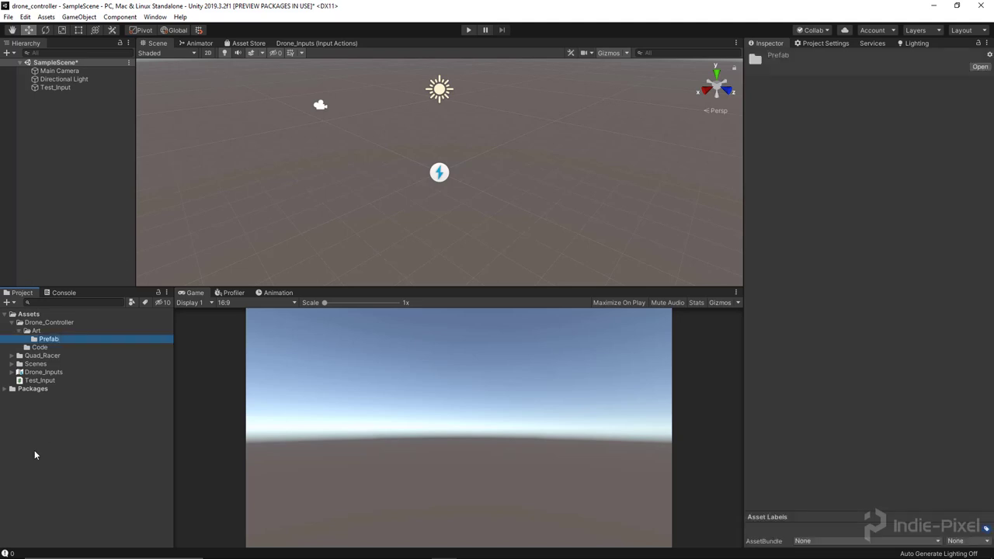
# Expand Quad_Racer, then its Art and Drones folders.
pyautogui.click(11, 356)
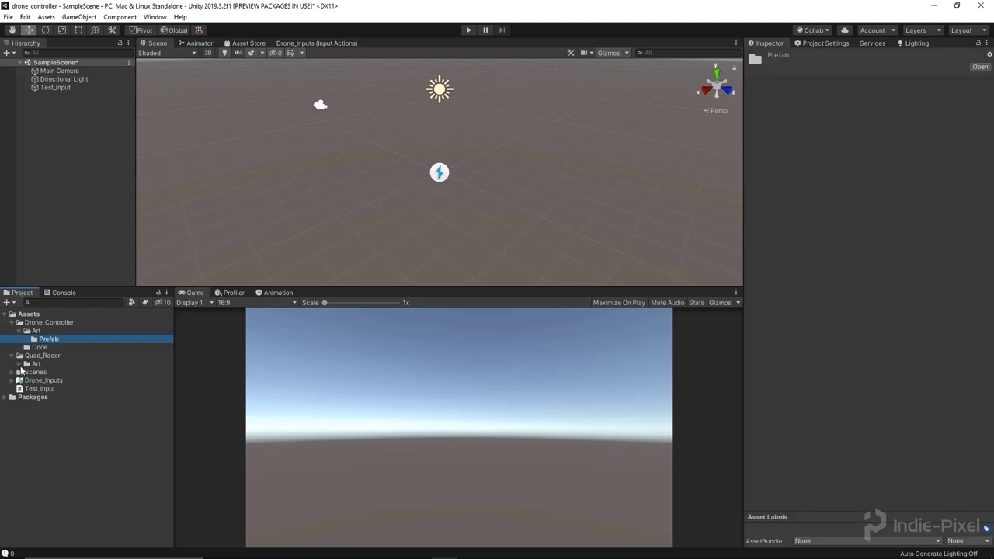
pyautogui.click(19, 364)
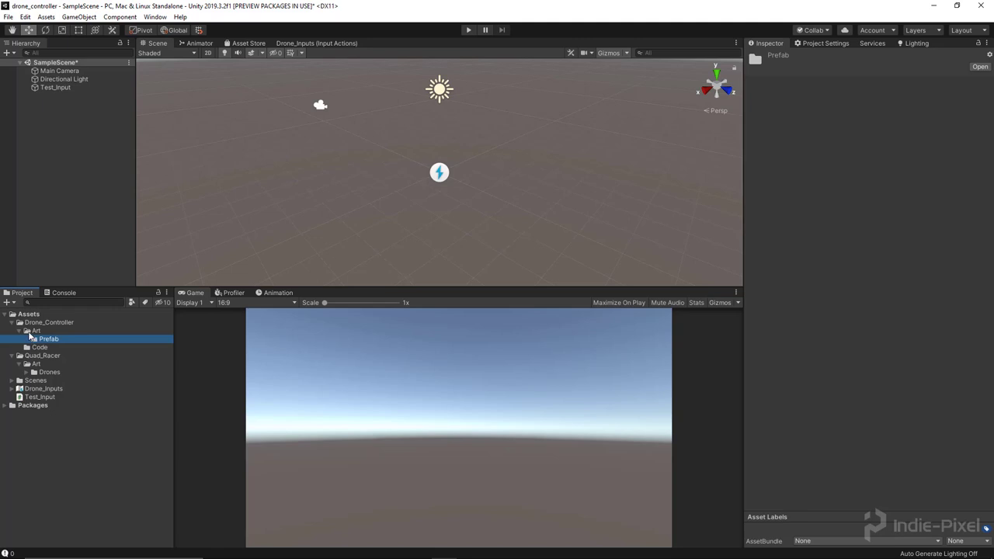
pyautogui.click(26, 373)
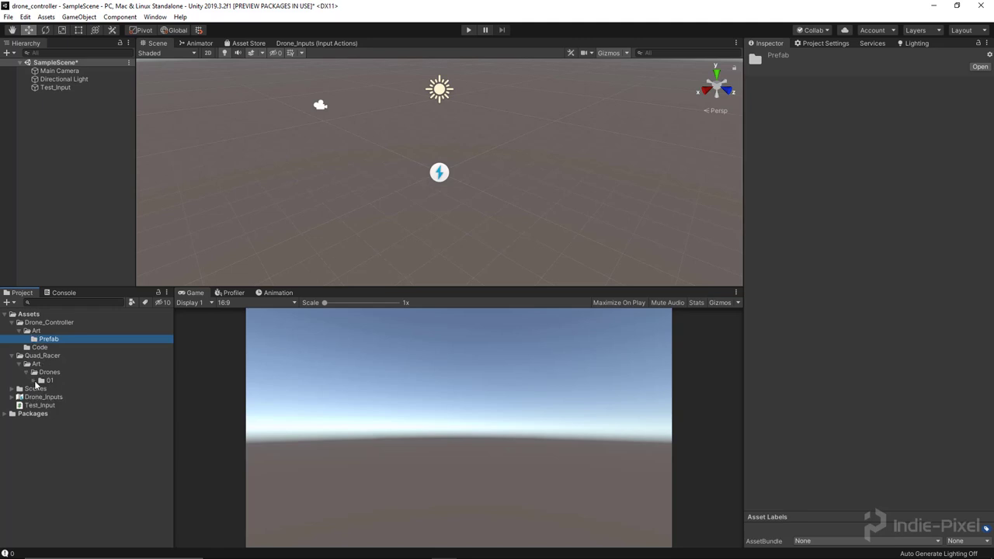
# Preview the Drone_01 model, enlarging and rotating it in the inspector preview.
pyautogui.click(34, 381)
pyautogui.click(57, 407)
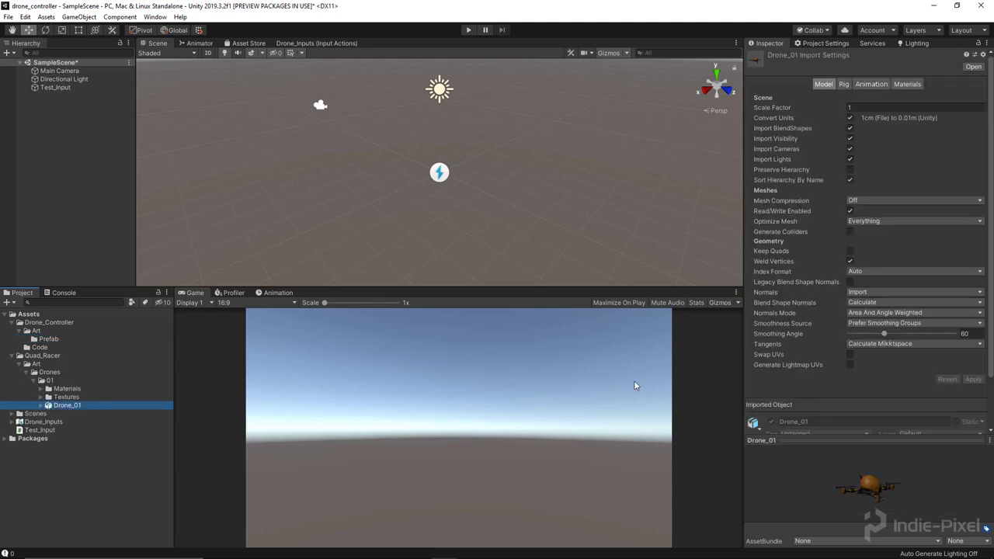
pyautogui.moveTo(848, 441); pyautogui.dragTo(848, 222)
pyautogui.moveTo(855, 372); pyautogui.dragTo(687, 404)
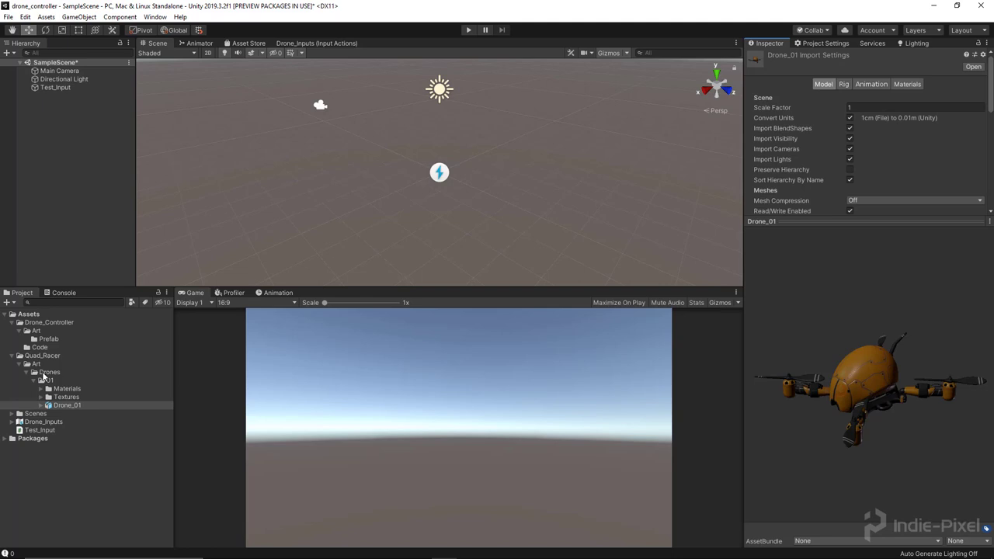
# Move the Drones folder into Drone_Controller/Art and delete the leftover Quad_Racer folder.
pyautogui.moveTo(45, 376); pyautogui.dragTo(36, 332)
pyautogui.click(46, 397)
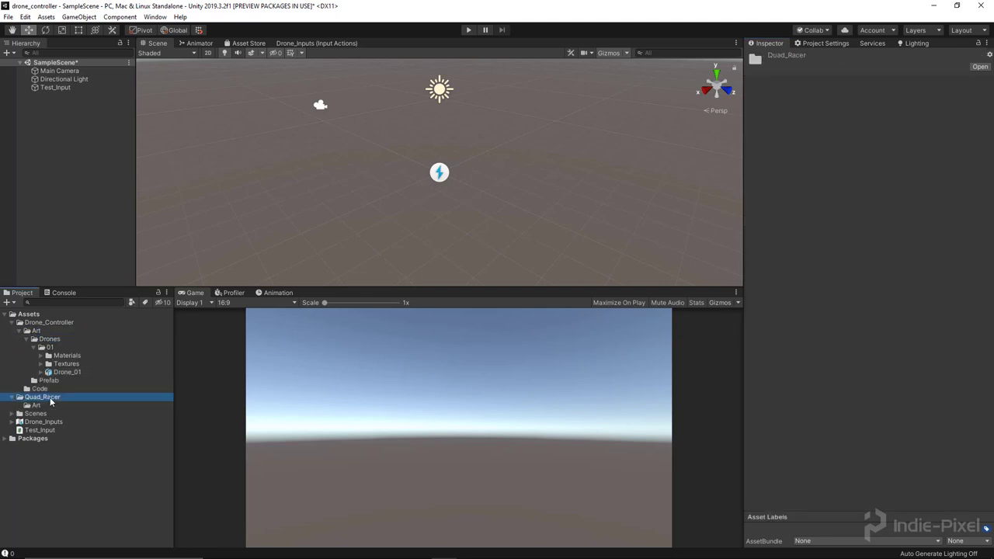
pyautogui.press('Delete')
pyautogui.click(541, 308)
pyautogui.click(18, 331)
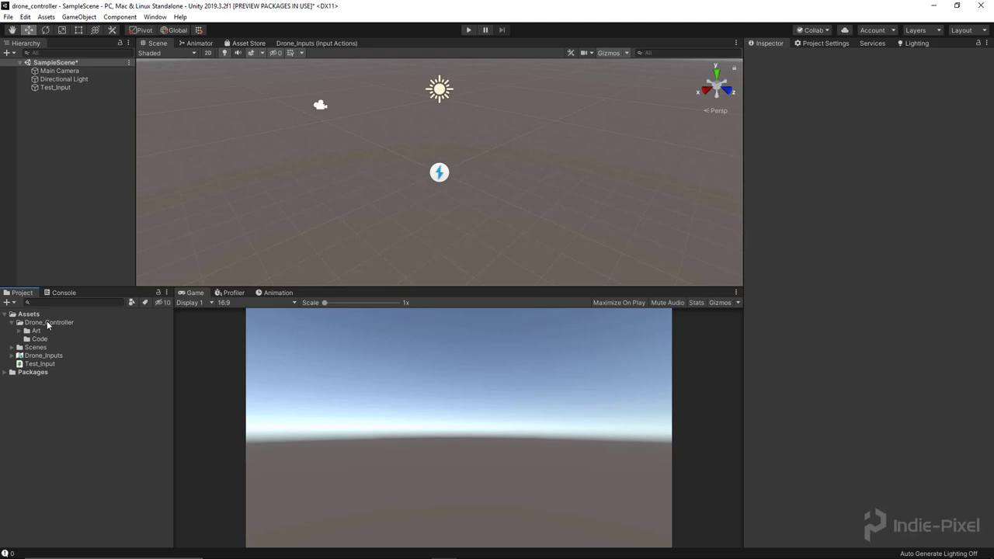
# Create an Input folder under Drone_Controller and move Drone_Inputs into it.
pyautogui.rightClick(48, 323)
pyautogui.moveTo(187, 64)
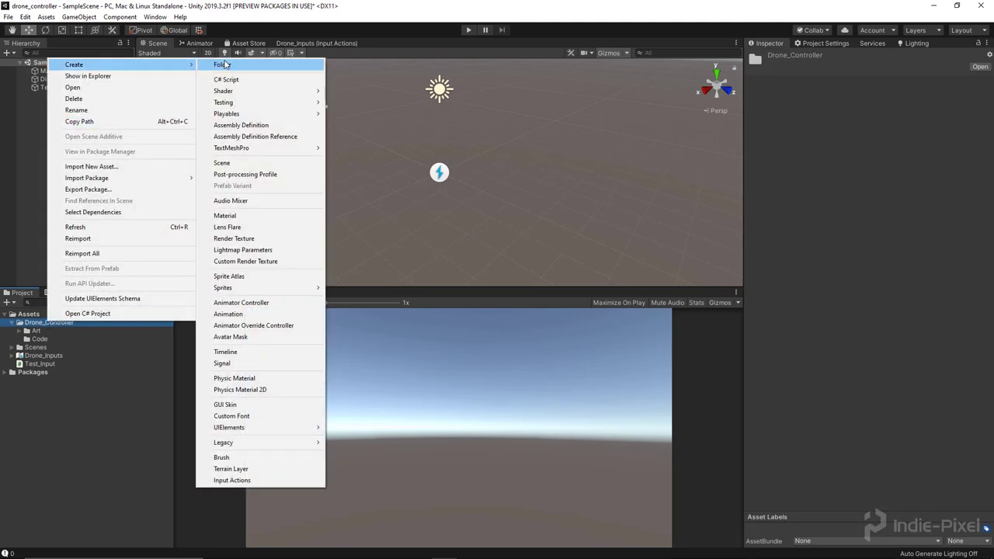
pyautogui.click(225, 64)
pyautogui.press('Return')
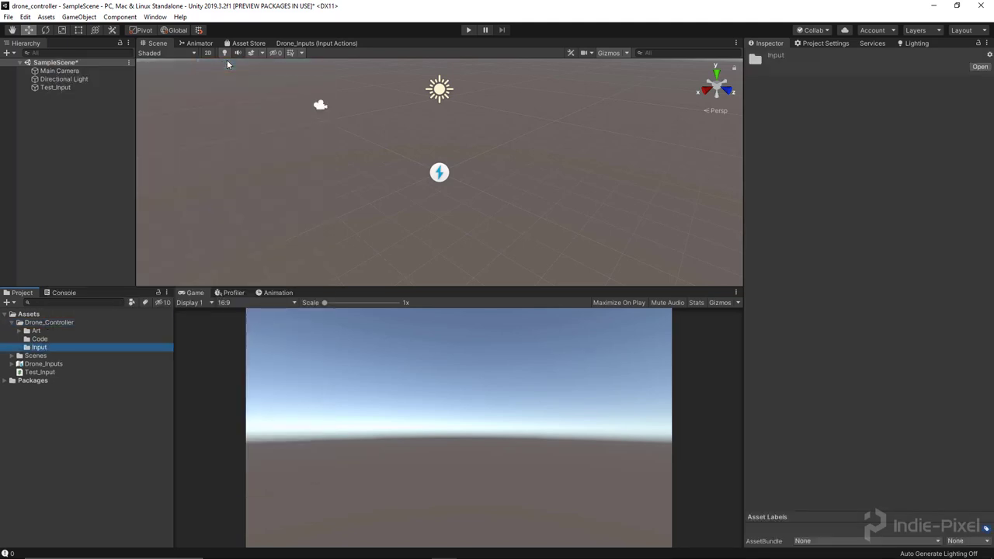
pyautogui.moveTo(38, 367); pyautogui.dragTo(50, 351)
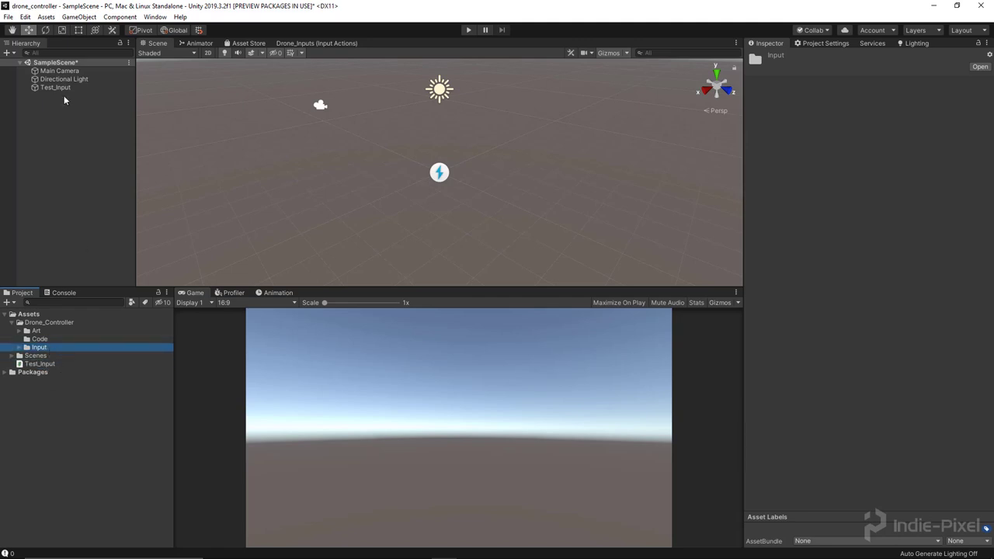
# Delete Test_Input from both the scene Hierarchy and the project assets.
pyautogui.moveTo(713, 287); pyautogui.dragTo(683, 304)
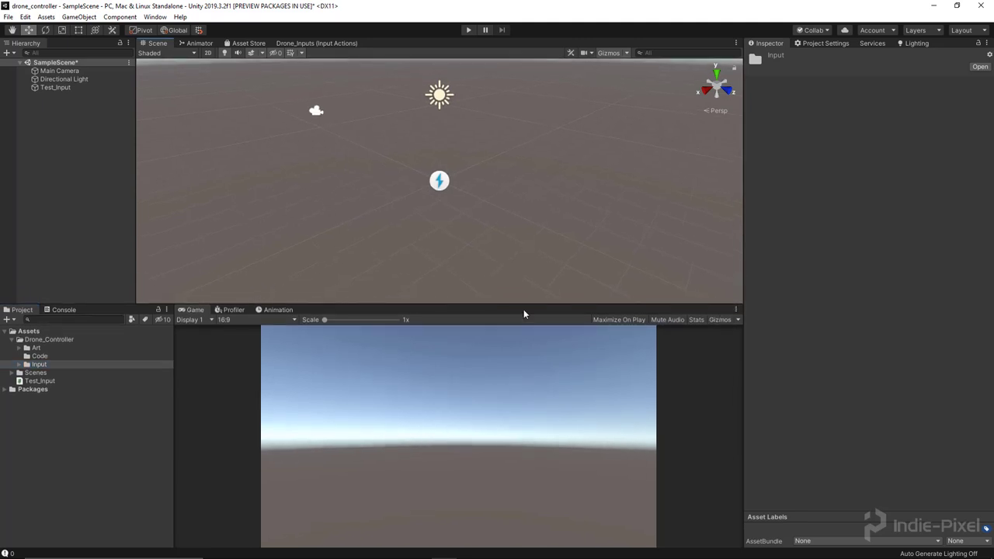
pyautogui.click(62, 88)
pyautogui.press('Delete')
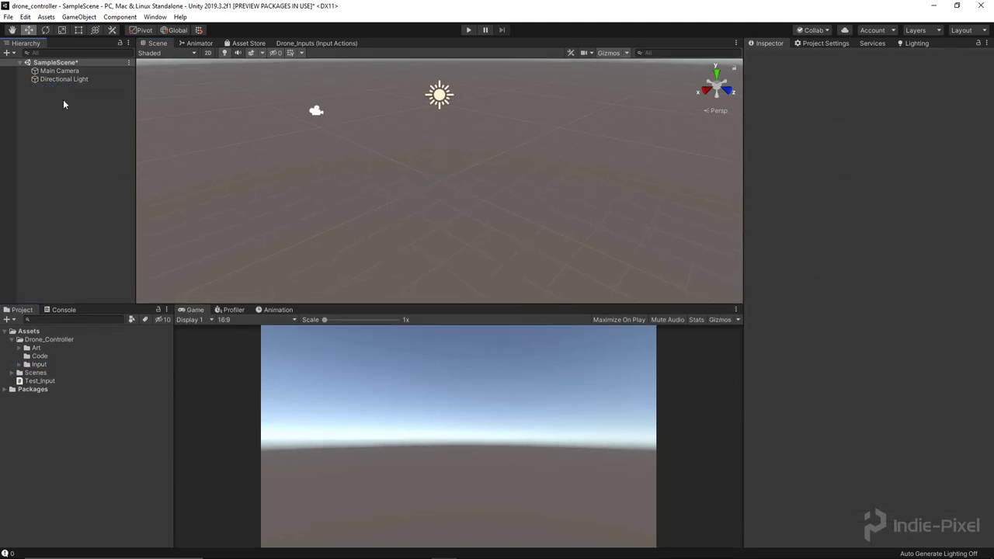
pyautogui.click(34, 381)
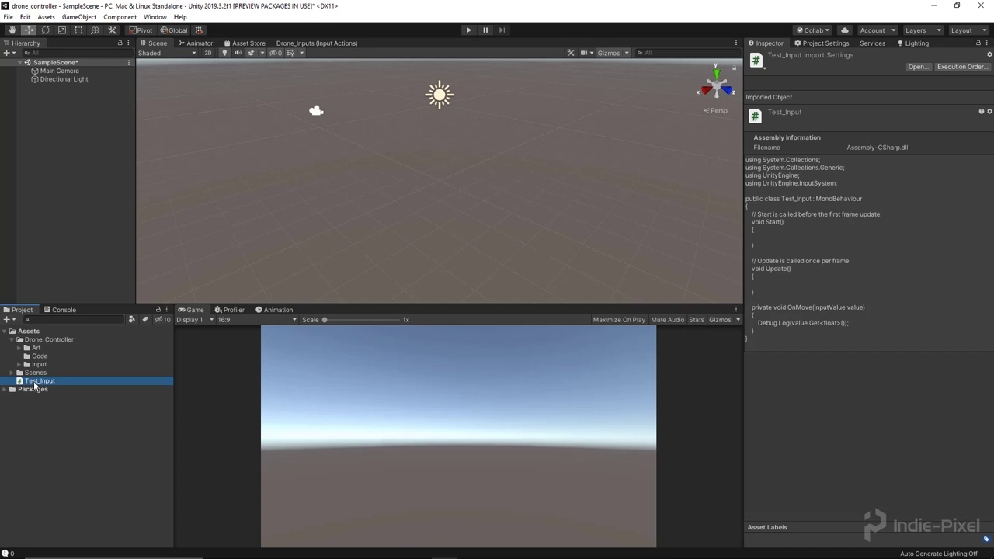
pyautogui.press('Delete')
pyautogui.click(531, 306)
# Move the Scenes folder into Drone_Controller.
pyautogui.click(32, 374)
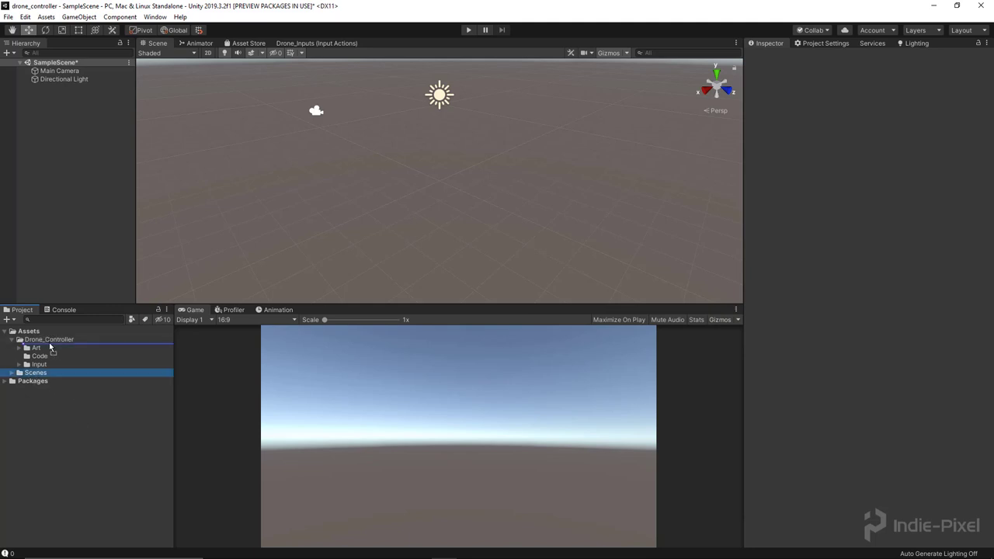
pyautogui.moveTo(48, 344); pyautogui.dragTo(49, 344)
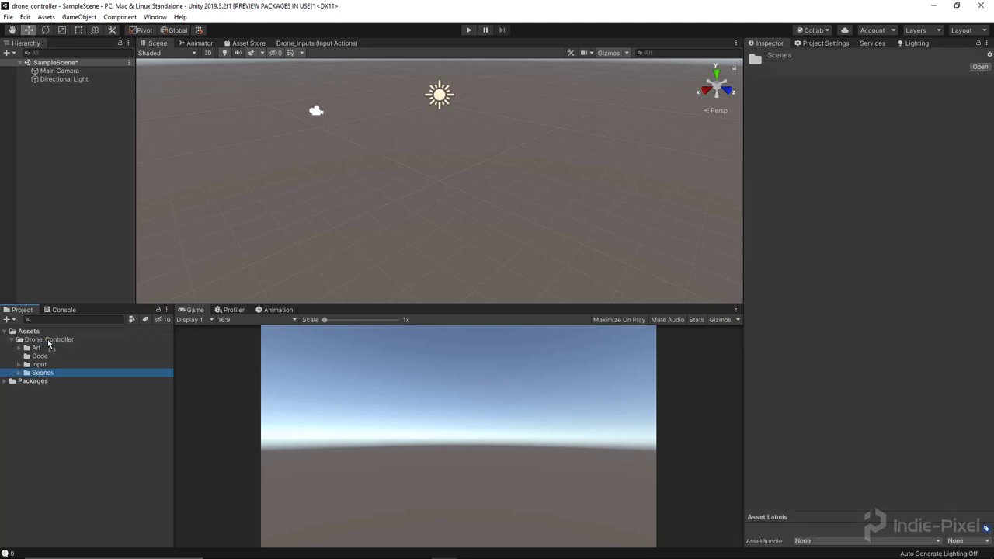
pyautogui.click(18, 374)
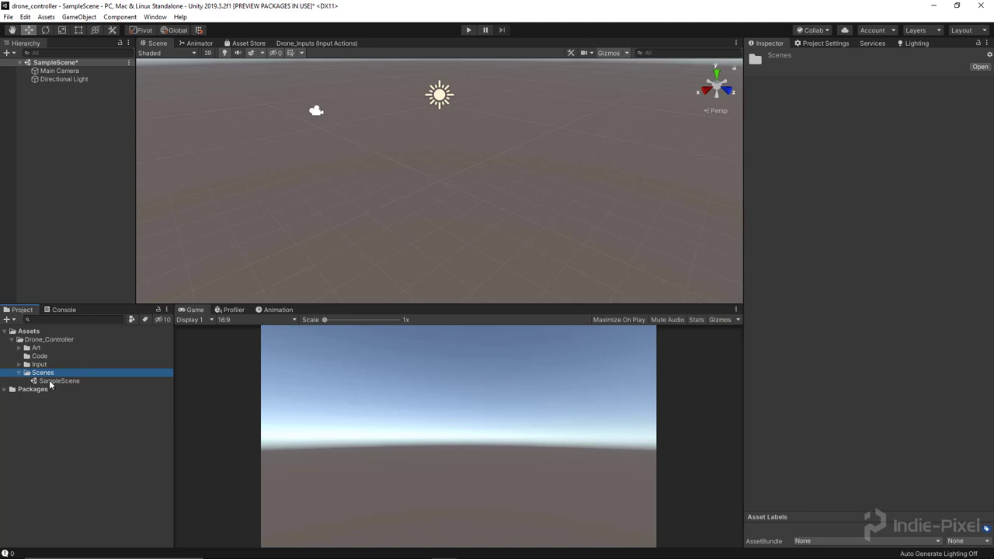
pyautogui.click(72, 225)
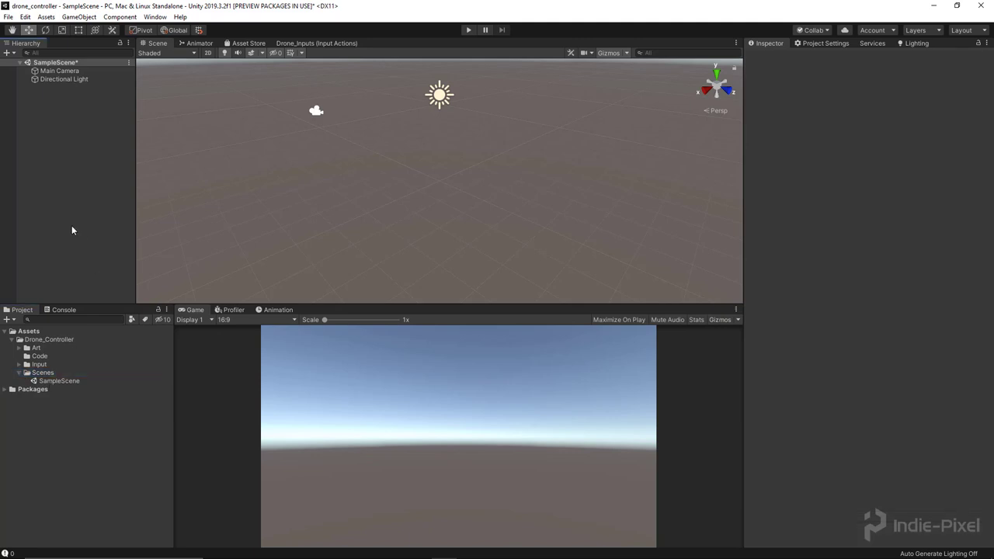
# Save the scene as Drone_Controller_DEV in Drone_Controller/Scenes.
pyautogui.click(7, 16)
pyautogui.click(31, 66)
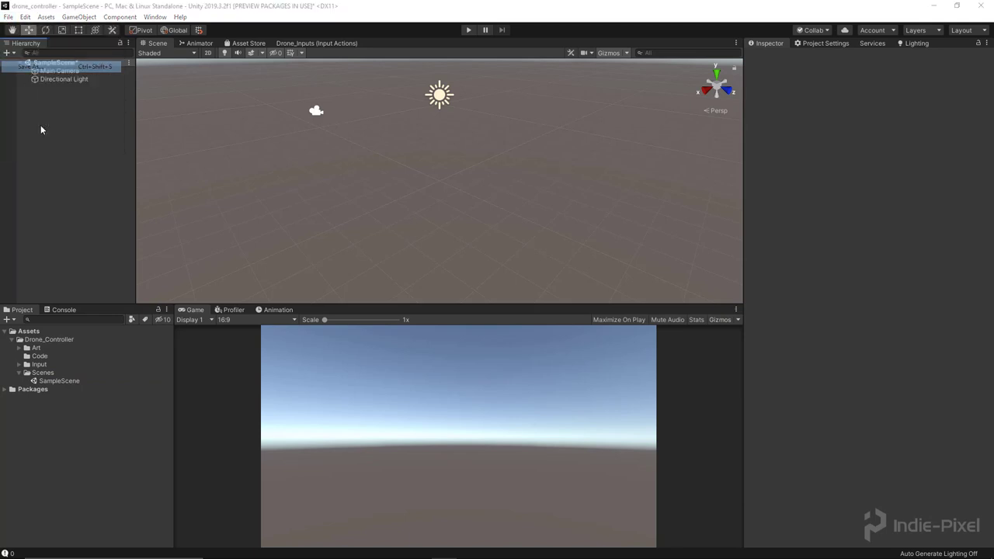
pyautogui.doubleClick(340, 194)
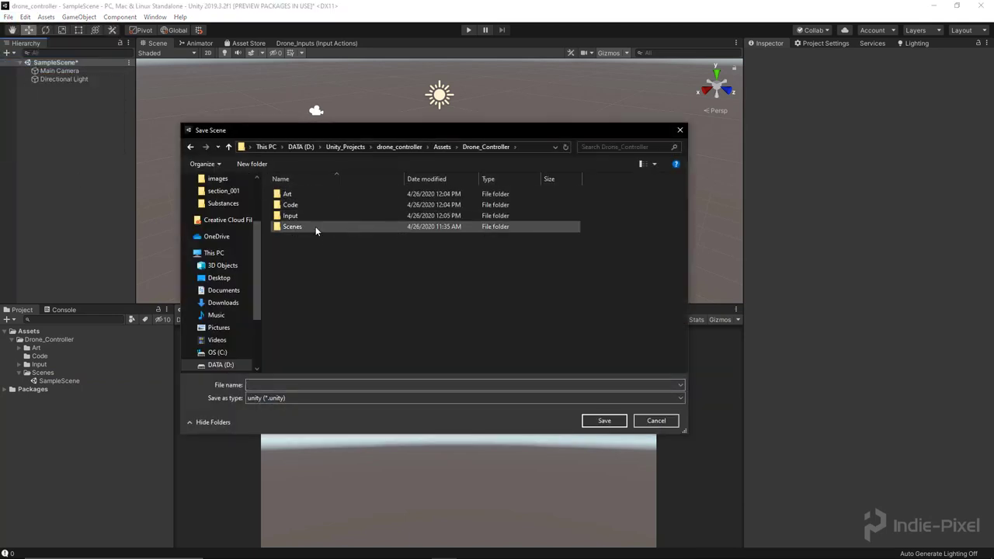
pyautogui.doubleClick(292, 226)
pyautogui.write('Dron')
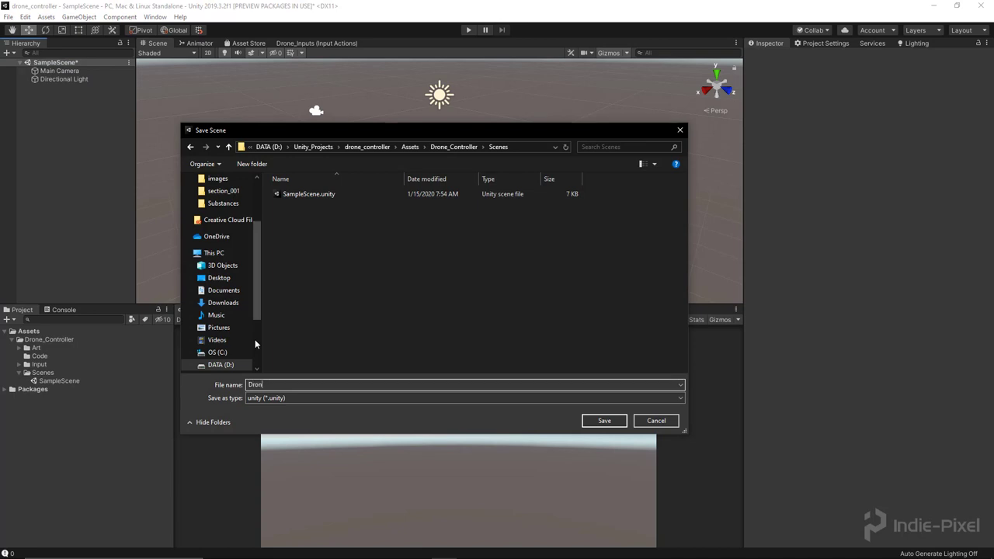
pyautogui.write('e_Controller_')
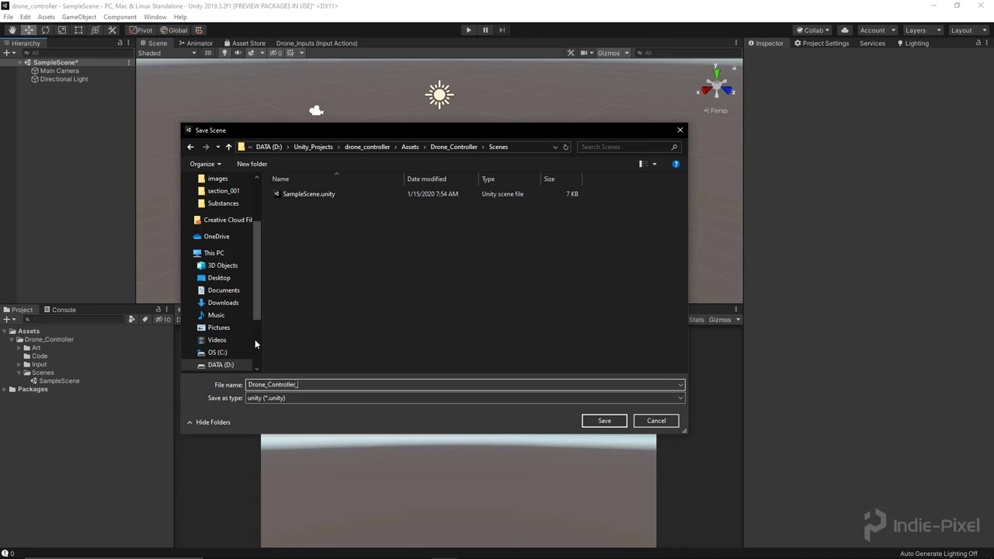
pyautogui.write('DEV')
pyautogui.press('Return')
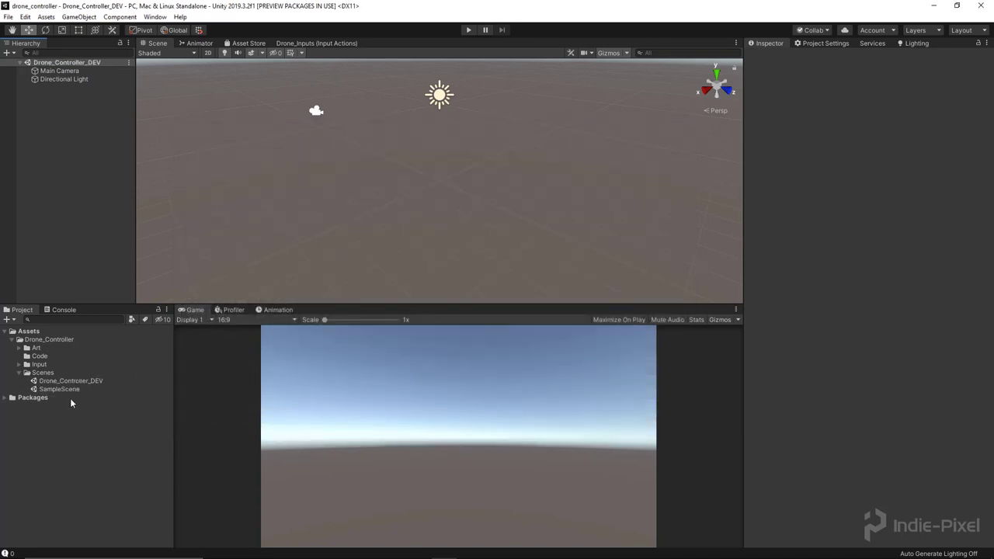
# Delete the old SampleScene asset from the project.
pyautogui.click(70, 390)
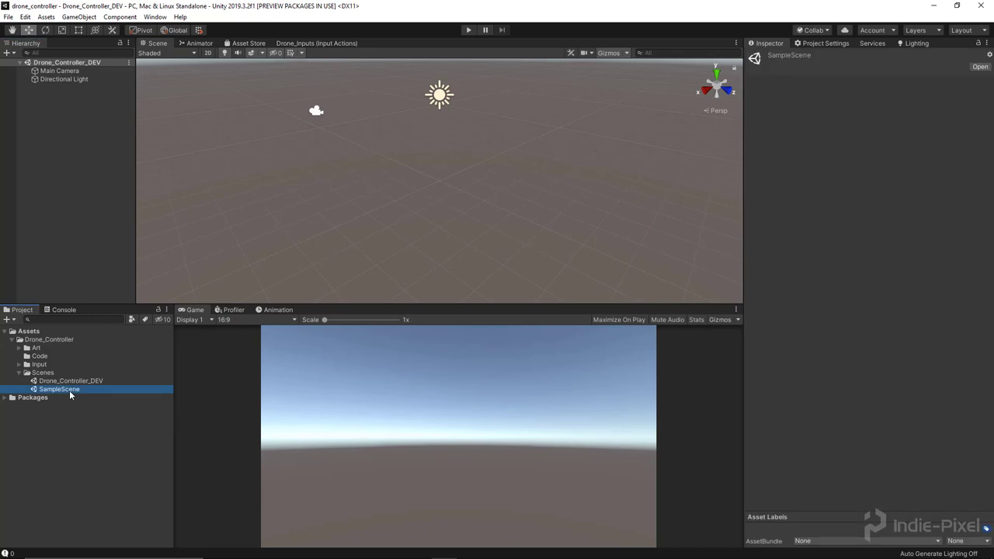
pyautogui.press('Delete')
pyautogui.click(529, 305)
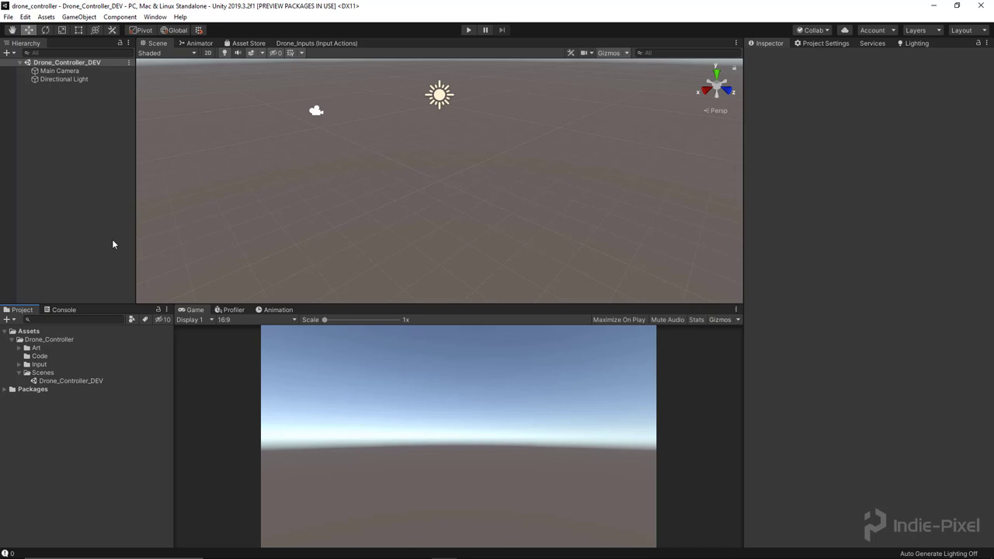
pyautogui.moveTo(134, 240); pyautogui.dragTo(137, 240)
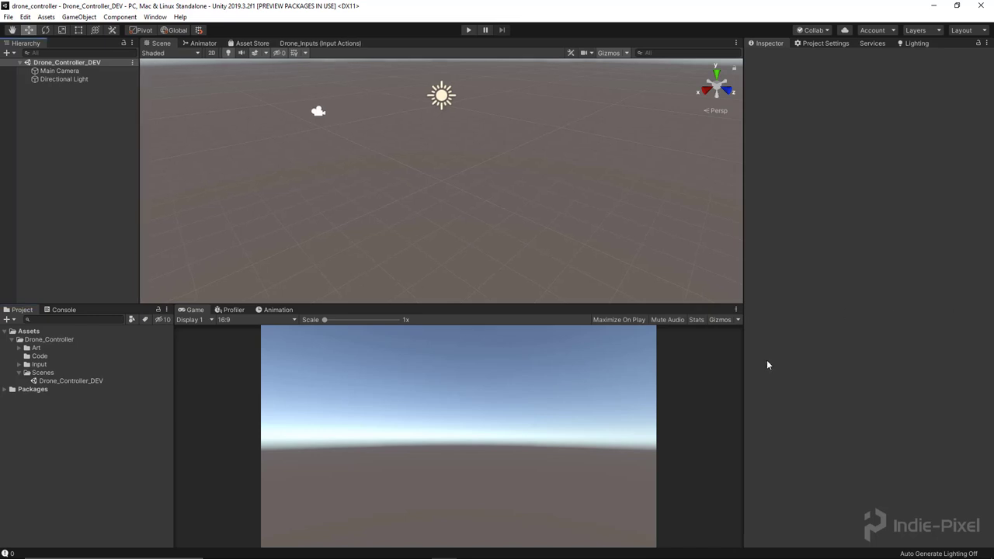
pyautogui.moveTo(744, 380); pyautogui.dragTo(753, 380)
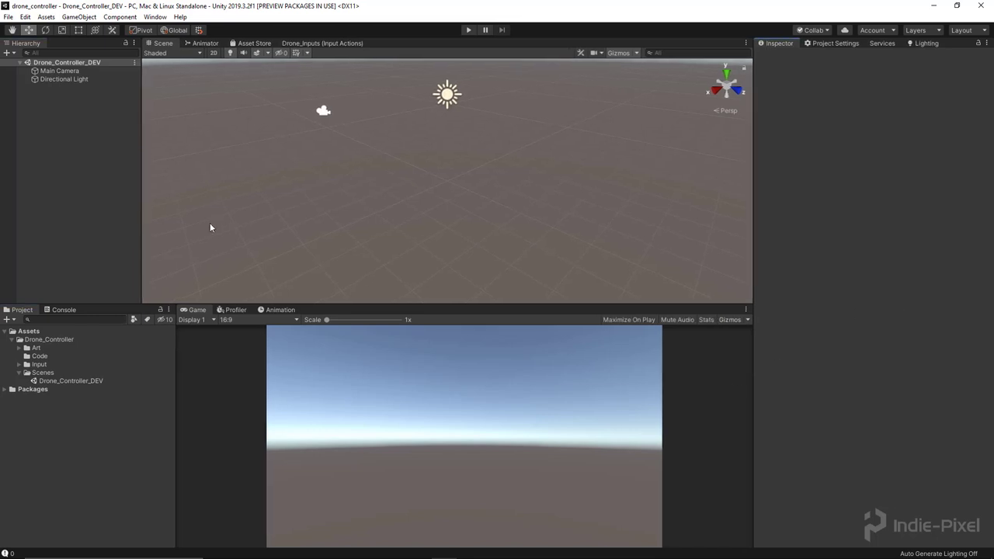
# Place the Drone_01 model from Art/Drones/01 into the scene and frame it.
pyautogui.click(20, 373)
pyautogui.click(19, 348)
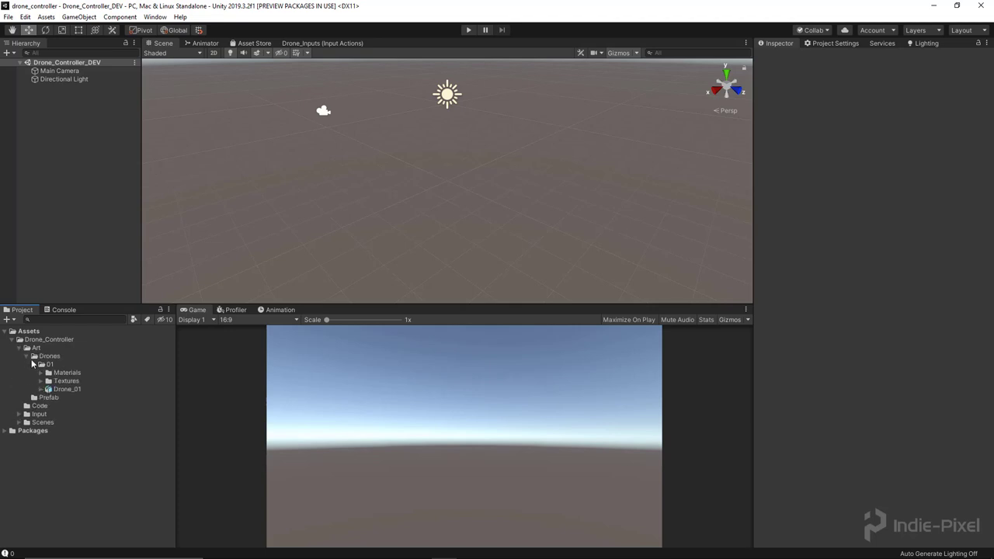
pyautogui.click(56, 390)
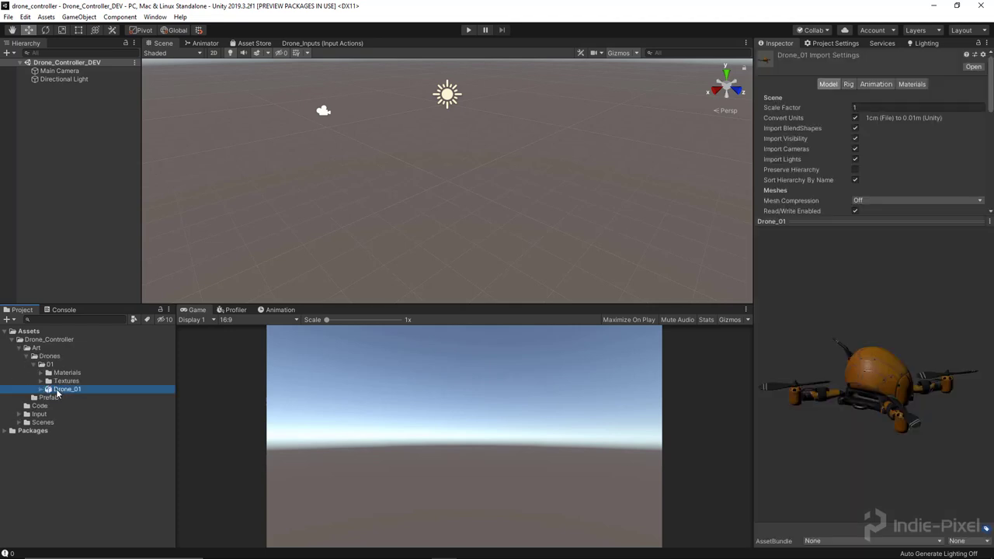
pyautogui.moveTo(57, 392); pyautogui.dragTo(78, 138)
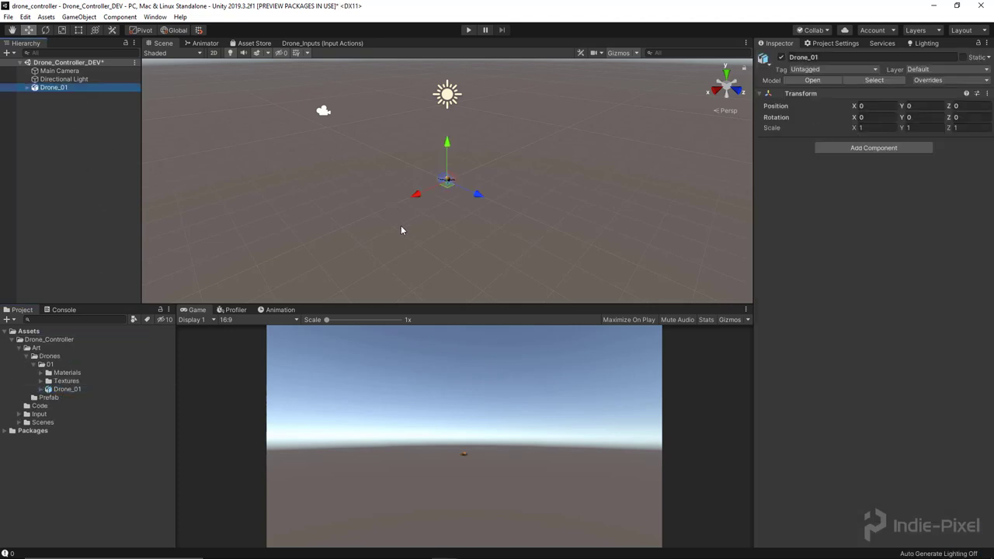
pyautogui.press('f')
pyautogui.scroll(-5, 477, 205)
pyautogui.keyDown('alt'); pyautogui.moveTo(477, 204); pyautogui.dragTo(567, 190); pyautogui.keyUp('alt')
pyautogui.moveTo(567, 190); pyautogui.dragTo(668, 225, button='right')
pyautogui.scroll(3, 664, 156)
pyautogui.scroll(-5, 647, 210)
# Set the Scene camera's minimum speed to 1 and fly toward the drone.
pyautogui.click(598, 53)
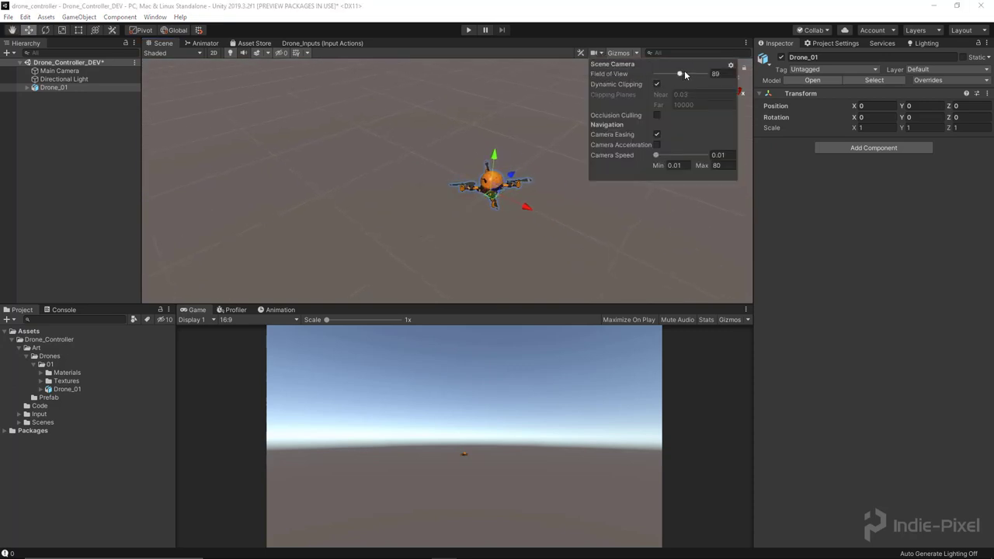
pyautogui.click(719, 154)
pyautogui.click(729, 167)
pyautogui.click(689, 165)
pyautogui.write('01')
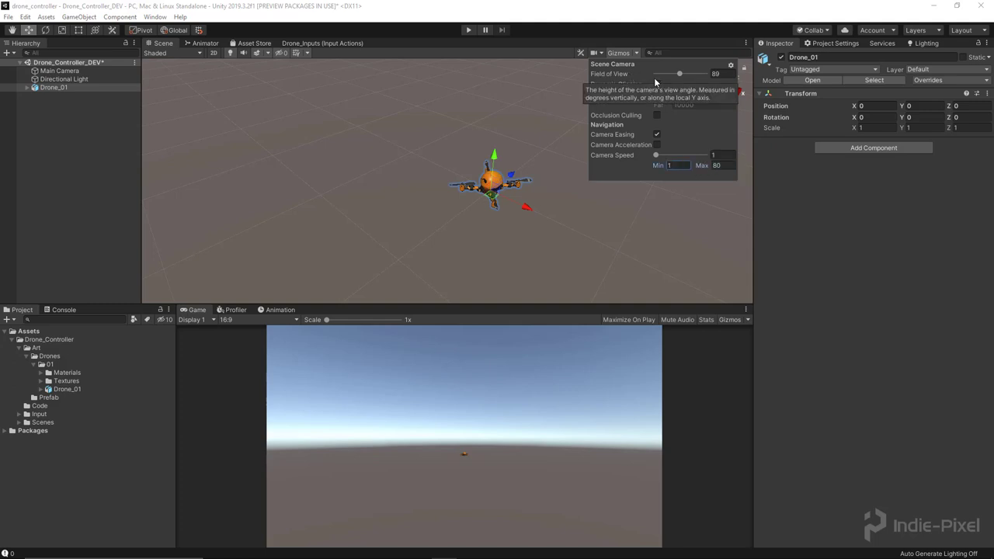
pyautogui.moveTo(566, 164); pyautogui.dragTo(249, 172, button='right')
pyautogui.scroll(-1, 562, 206)
pyautogui.press('w')
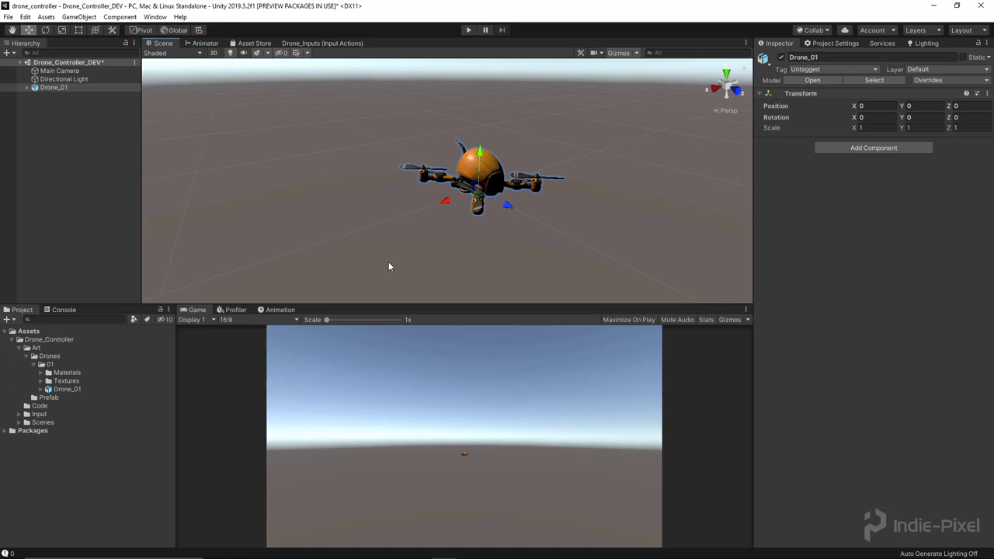
# Expand Drone_01 in the Hierarchy down to Drone1_Arm2's propeller2.
pyautogui.moveTo(388, 266); pyautogui.dragTo(473, 262, button='right')
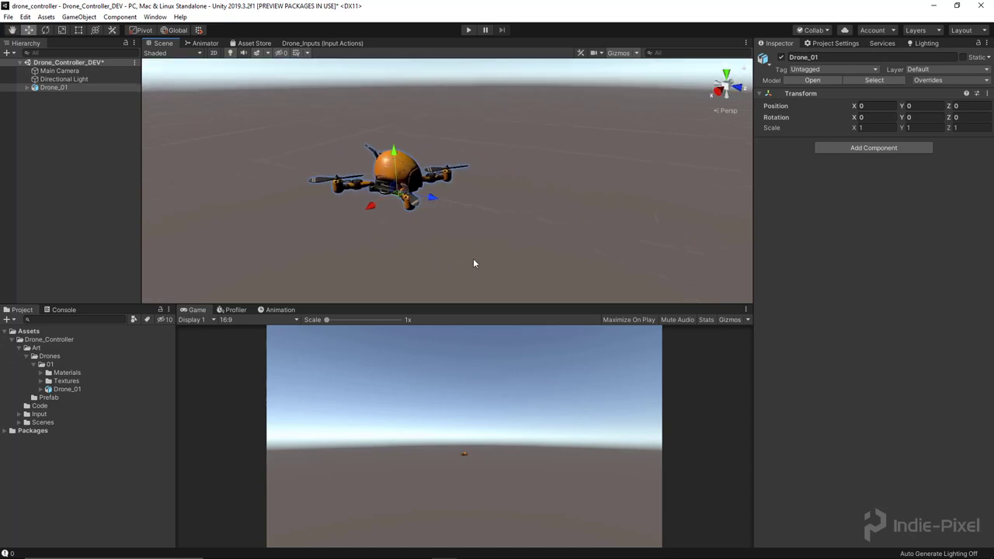
pyautogui.click(34, 87)
pyautogui.click(27, 87)
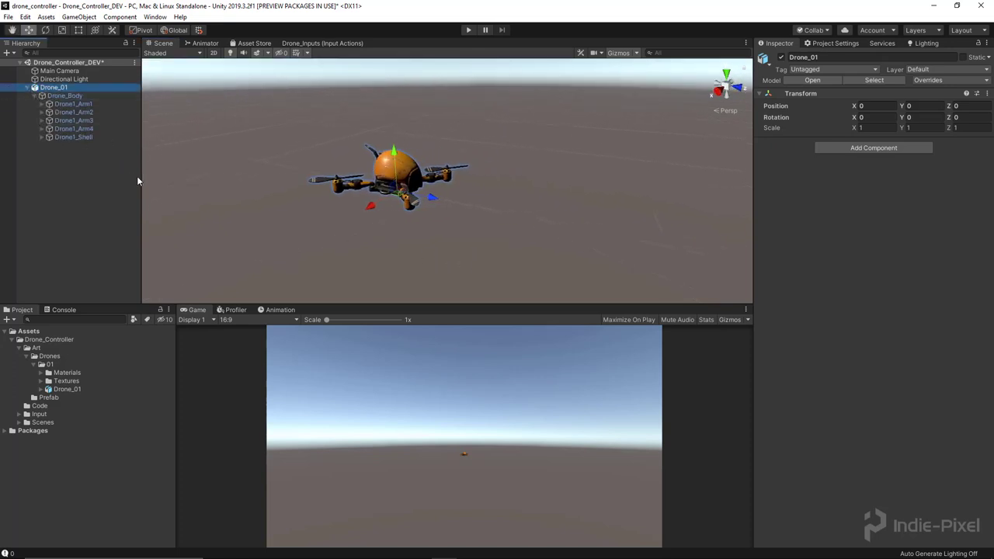
pyautogui.moveTo(141, 178); pyautogui.dragTo(170, 167)
pyautogui.click(88, 97)
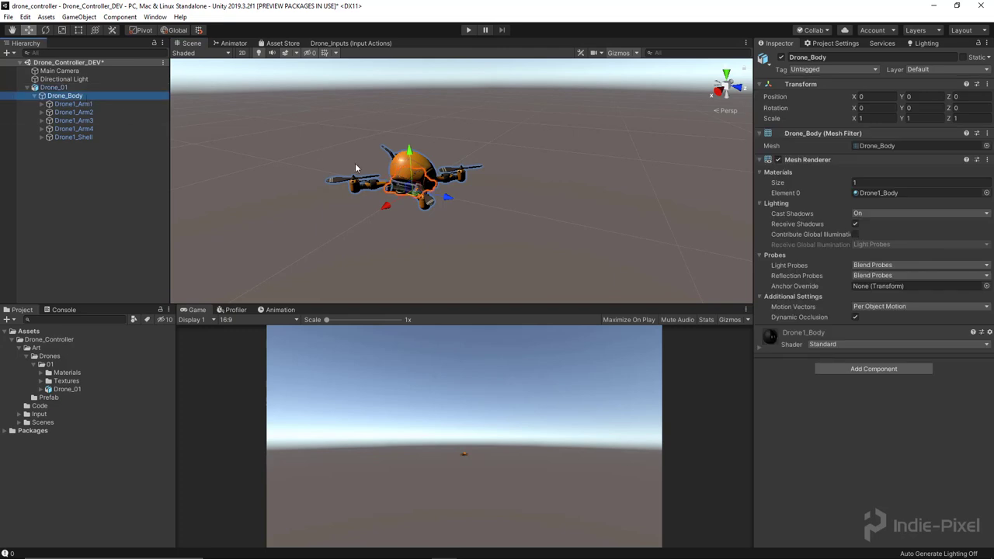
pyautogui.click(85, 113)
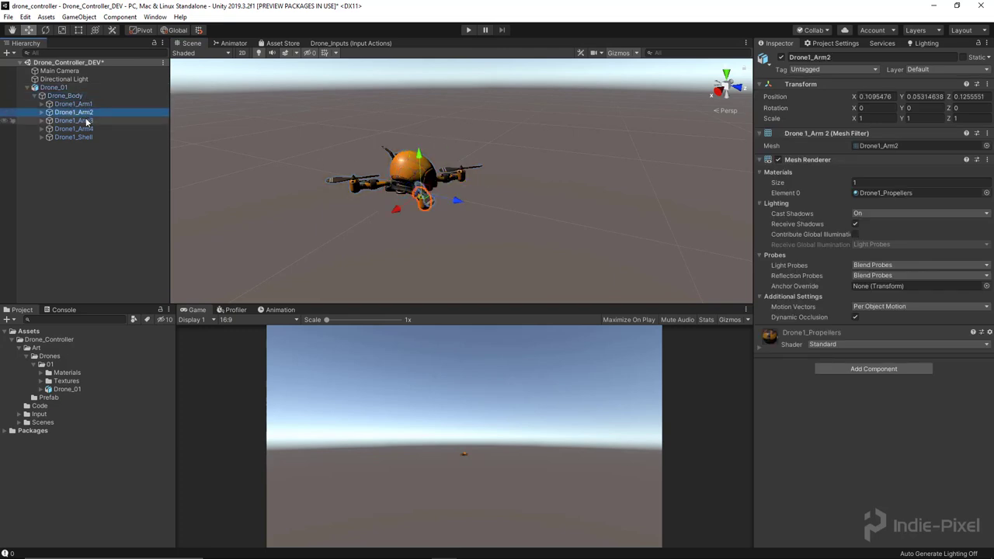
pyautogui.click(41, 112)
pyautogui.click(75, 121)
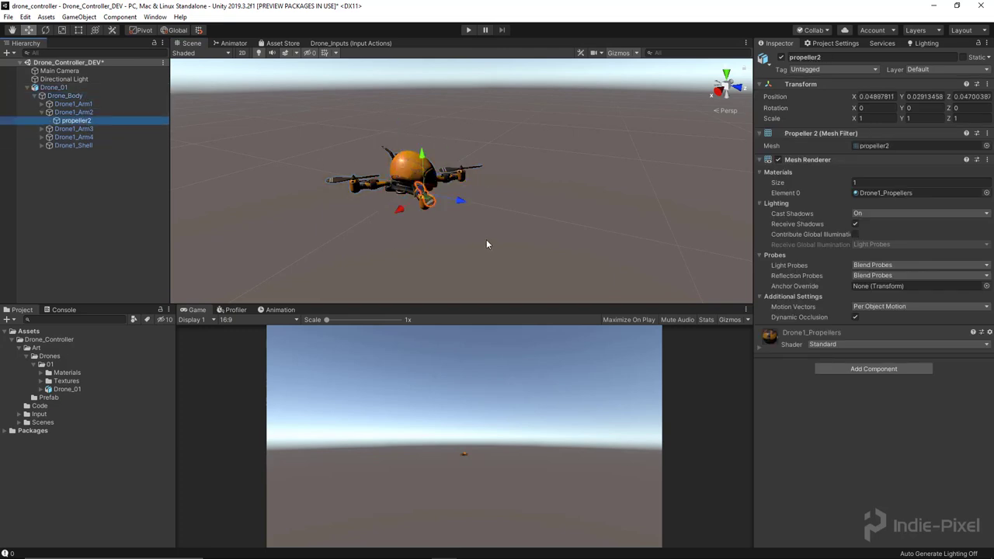
# Test-rotate propeller2, then undo the rotation.
pyautogui.press('e')
pyautogui.moveTo(453, 202)
pyautogui.mouseDown()
pyautogui.moveTo(406, 219)
pyautogui.moveTo(438, 209)
pyautogui.mouseUp()
pyautogui.hotkey('ctrl', 'z')
pyautogui.keyDown('alt'); pyautogui.moveTo(491, 251); pyautogui.dragTo(294, 156); pyautogui.keyUp('alt')
# Collapse the Drone1_Arm2 and Drone_Body foldouts and select Drone_01.
pyautogui.click(41, 112)
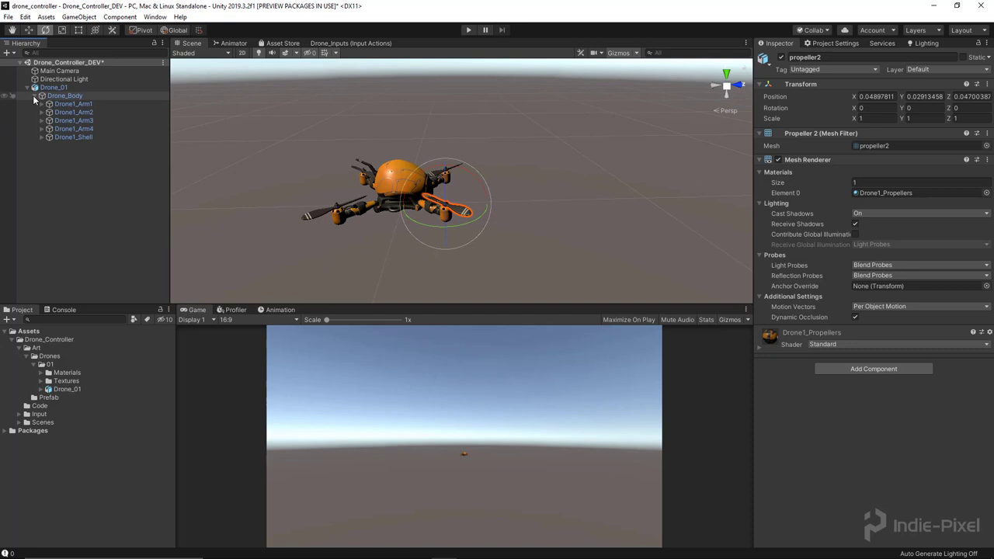
pyautogui.click(34, 97)
pyautogui.click(53, 87)
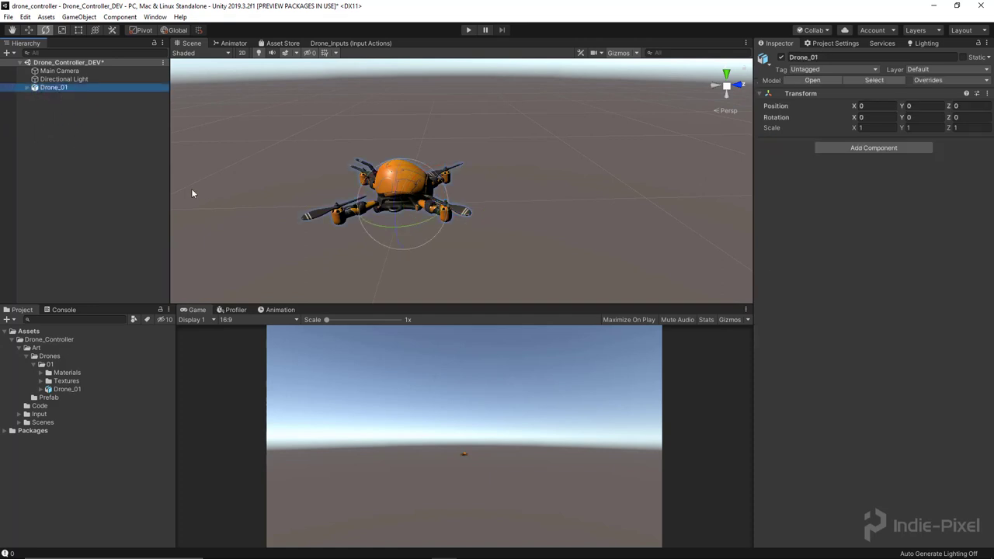
pyautogui.moveTo(169, 186); pyautogui.dragTo(163, 187)
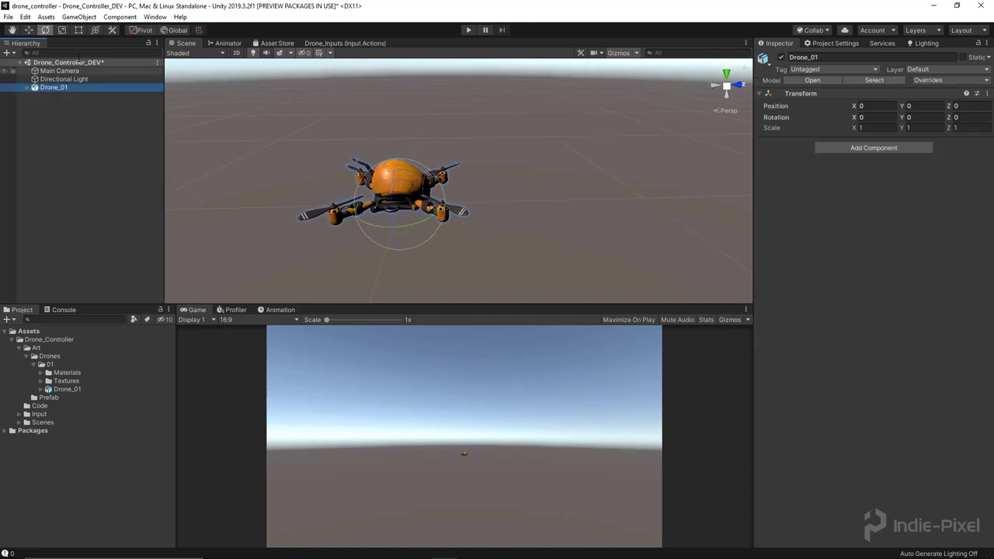
# Create an empty GameObject named Level_GRP in the Hierarchy.
pyautogui.rightClick(65, 116)
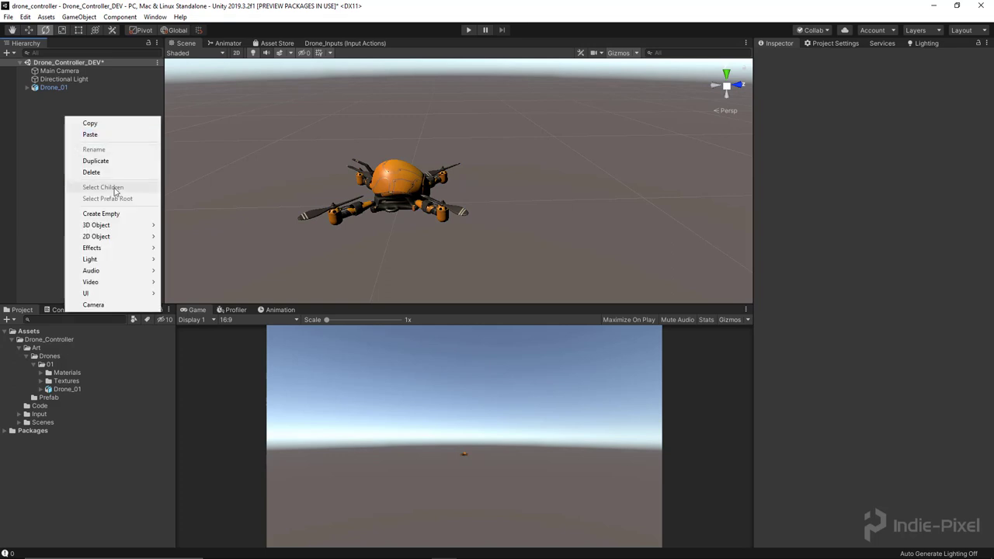
pyautogui.click(116, 214)
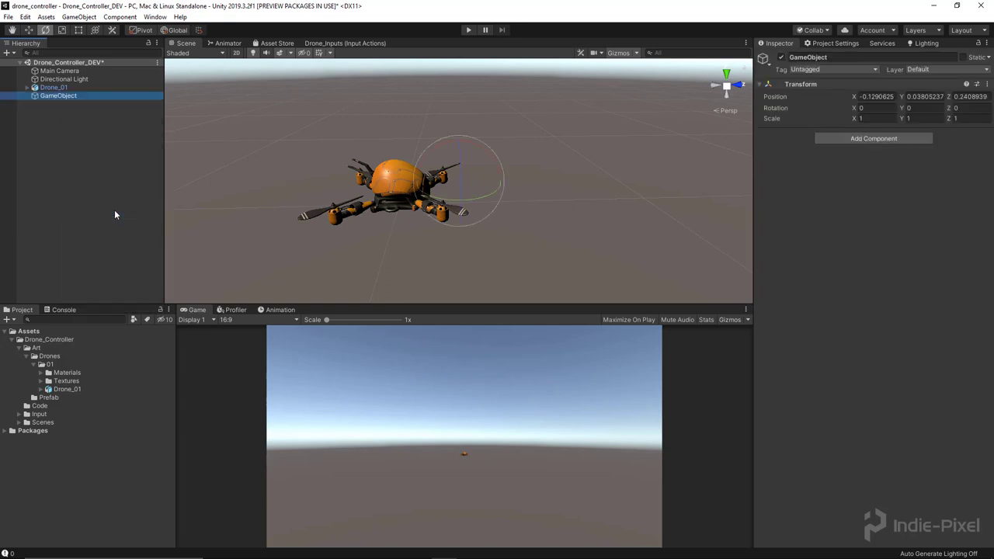
pyautogui.write('L')
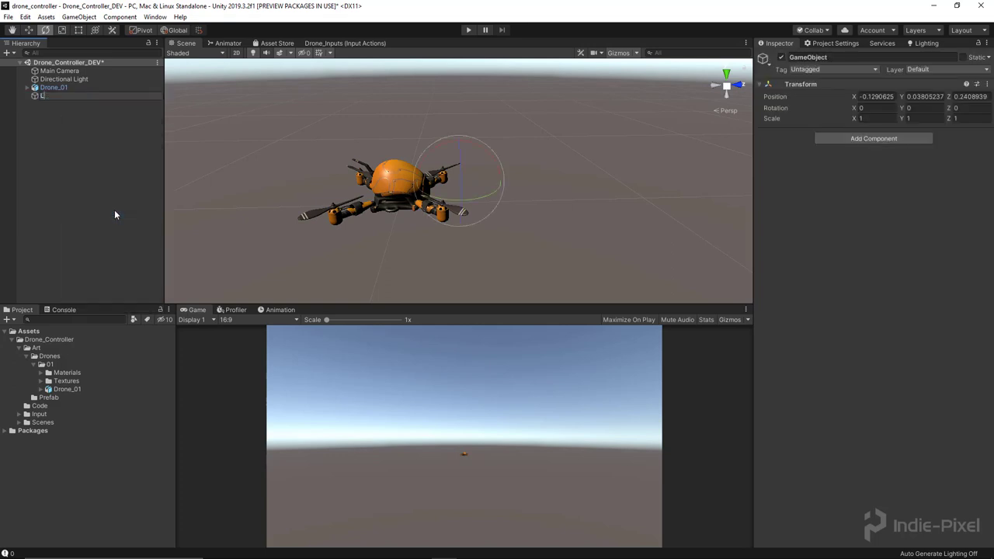
pyautogui.write('evel_GRP')
pyautogui.press('Return')
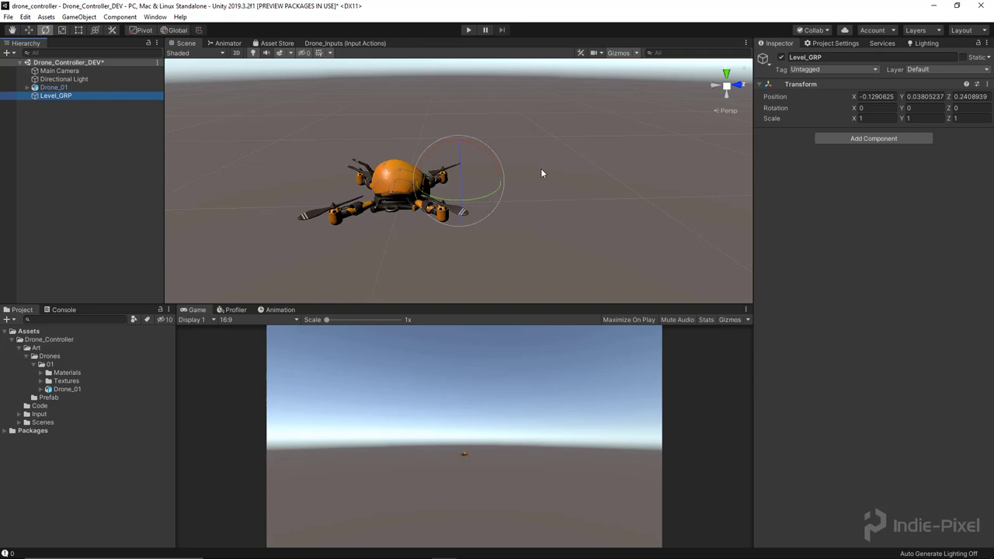
# Reset Level_GRP's transform to 0,0,0 and parent the Directional Light under it.
pyautogui.click(988, 85)
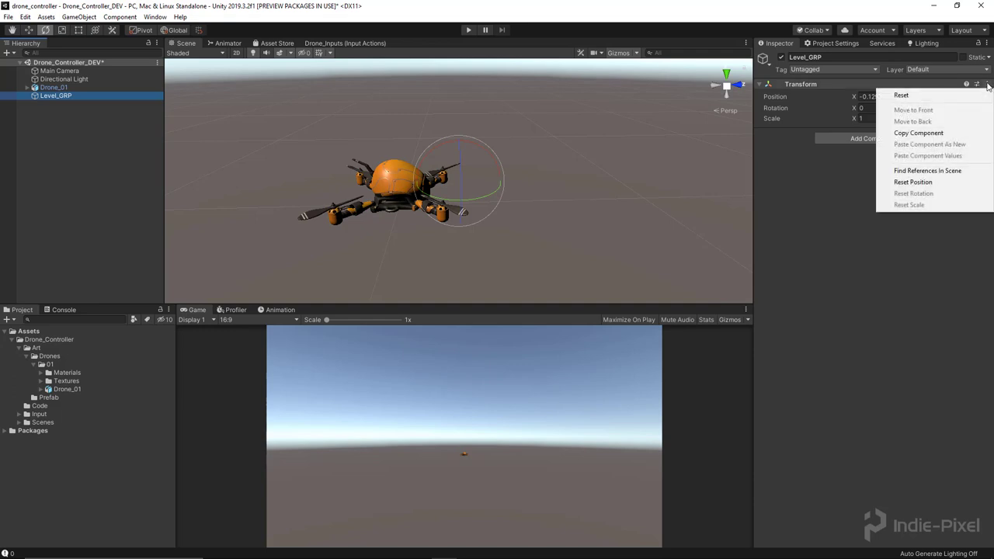
pyautogui.click(905, 95)
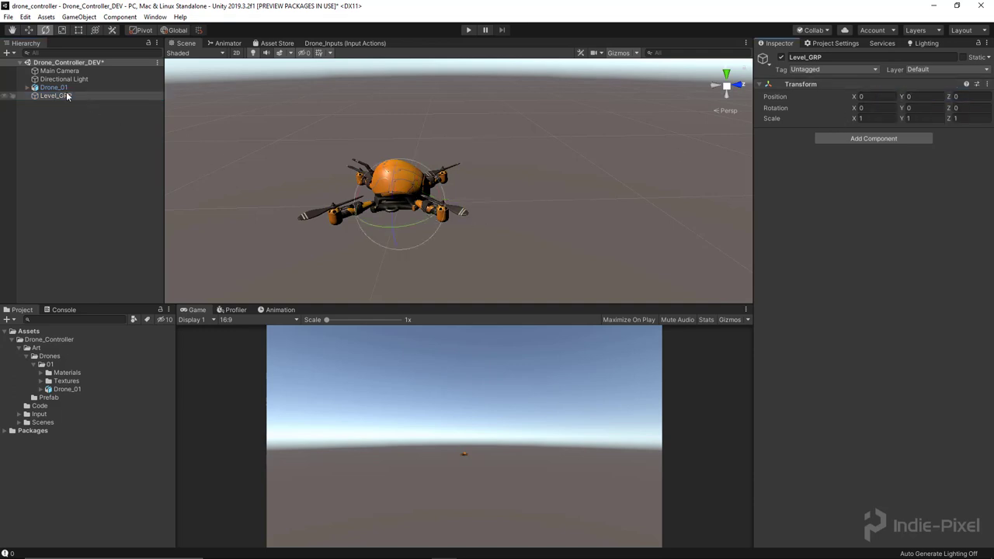
pyautogui.moveTo(61, 87); pyautogui.dragTo(65, 100)
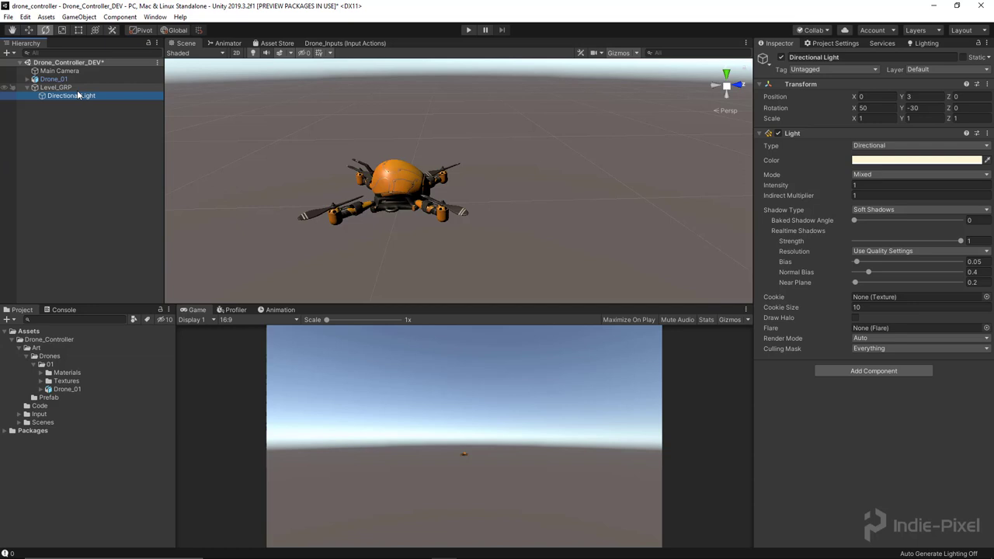
# Create an empty Light_GRP inside Level_GRP and move the Directional Light into it.
pyautogui.rightClick(53, 90)
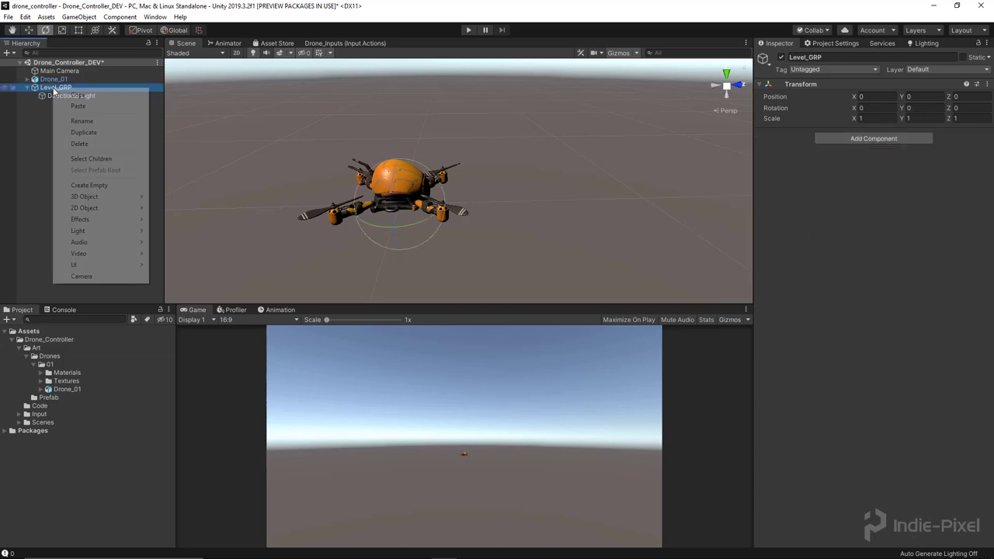
pyautogui.click(111, 184)
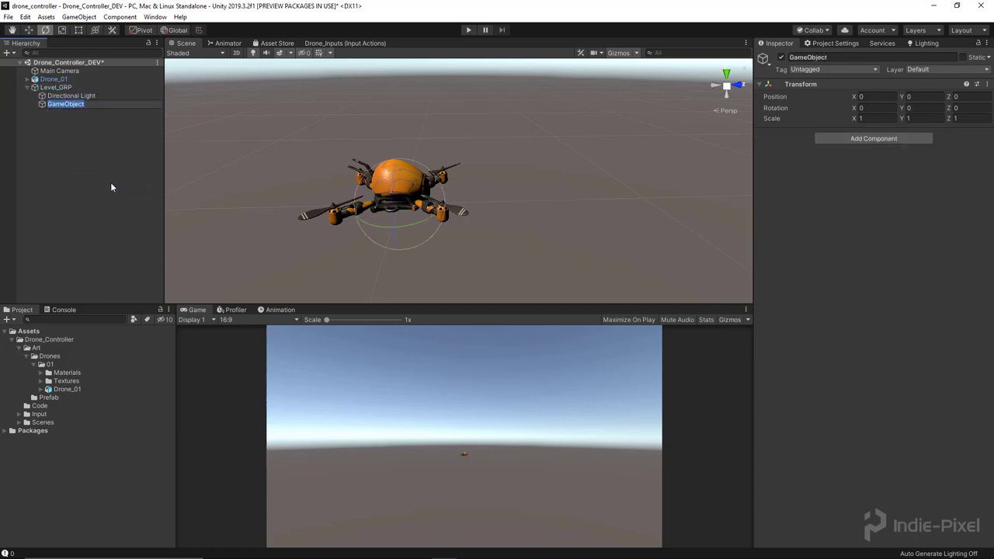
pyautogui.write('Light_GRP')
pyautogui.press('Return')
pyautogui.moveTo(75, 96); pyautogui.dragTo(78, 104)
pyautogui.click(85, 129)
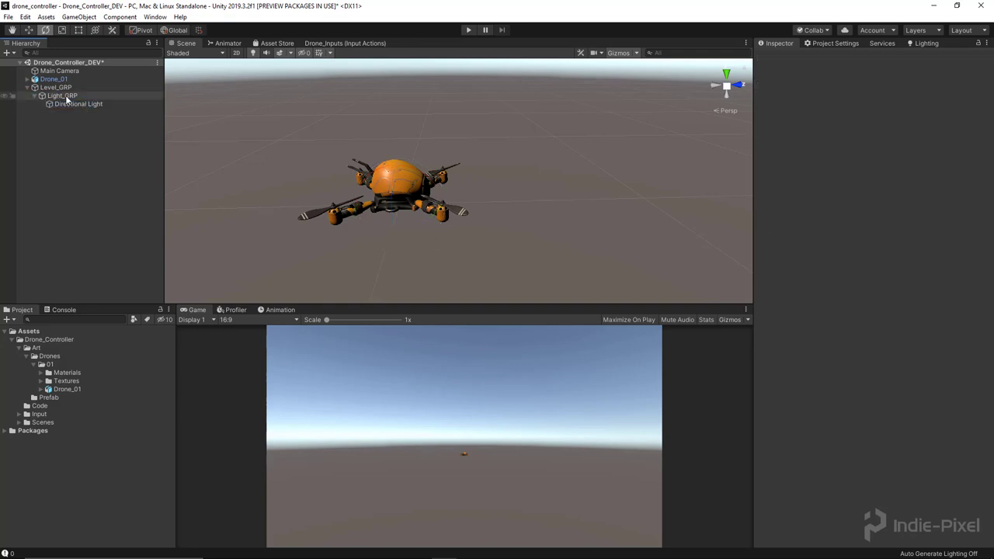
pyautogui.click(67, 96)
# Add a Reflection Probe inside Light_GRP and raise it to Y 0.35.
pyautogui.rightClick(67, 98)
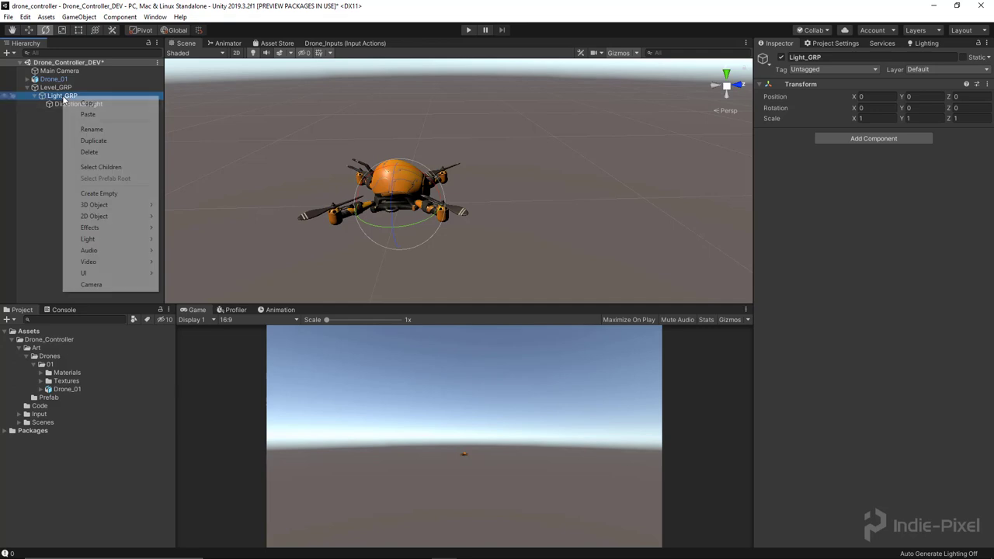
pyautogui.moveTo(123, 242)
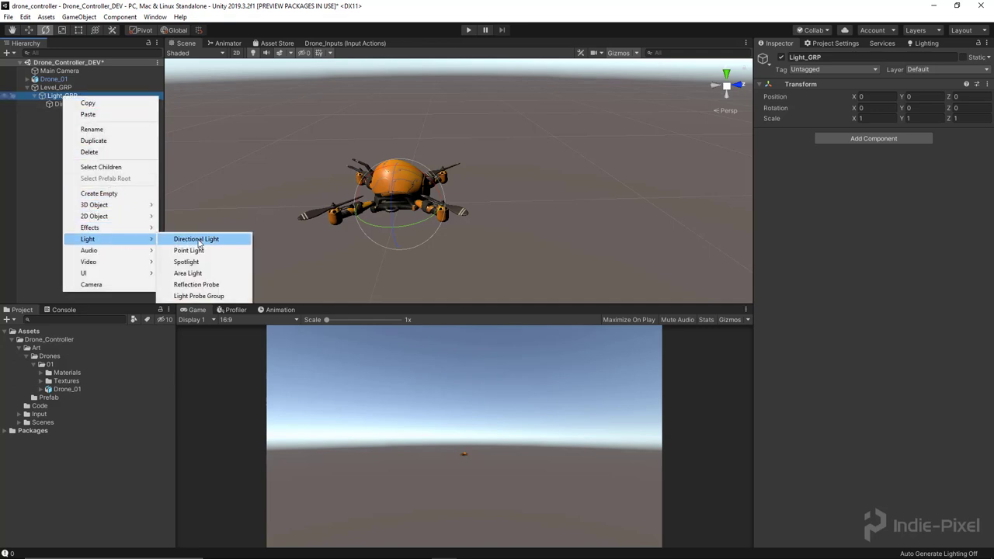
pyautogui.click(205, 284)
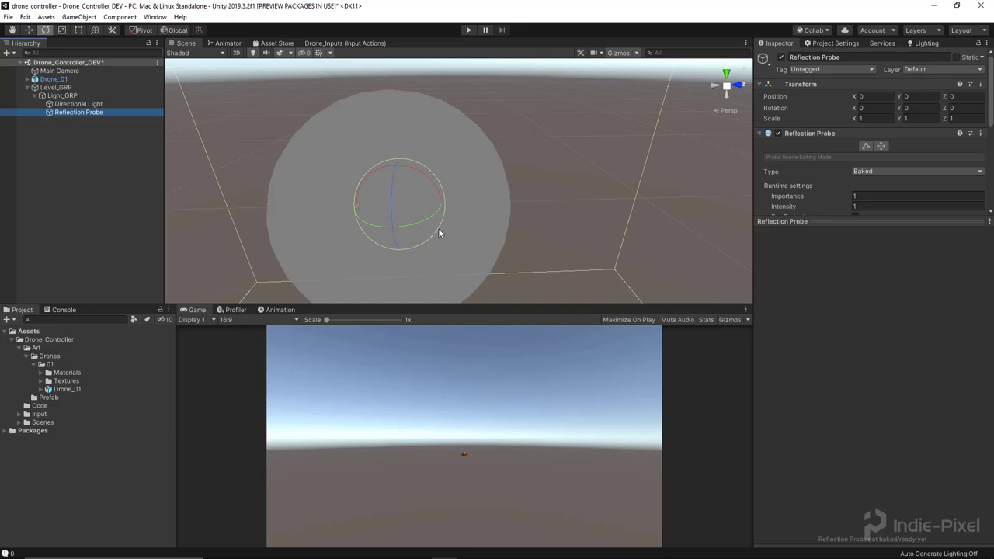
pyautogui.scroll(-5, 466, 231)
pyautogui.keyDown('alt'); pyautogui.moveTo(464, 233); pyautogui.dragTo(373, 204); pyautogui.keyUp('alt')
pyautogui.press('w')
pyautogui.moveTo(457, 160); pyautogui.dragTo(457, 130)
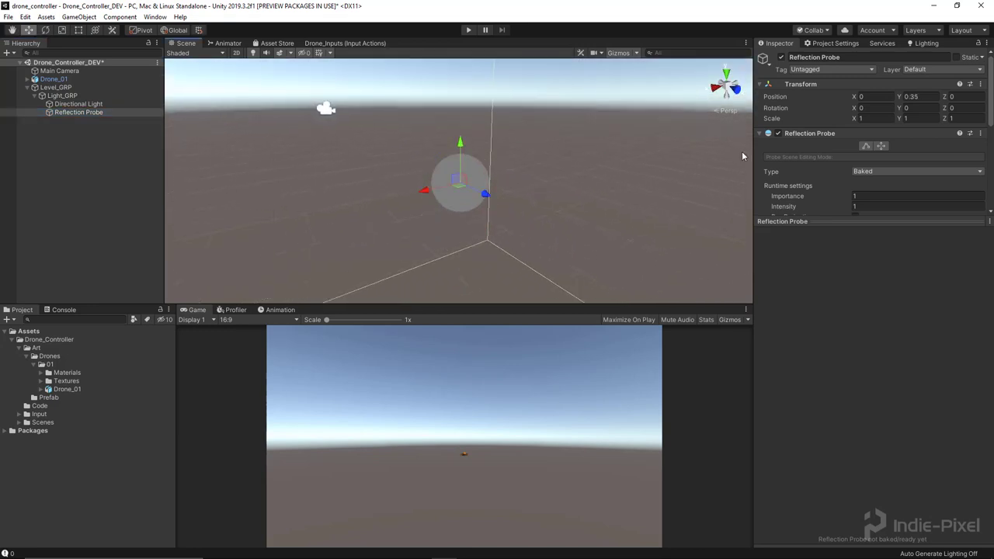
pyautogui.click(80, 158)
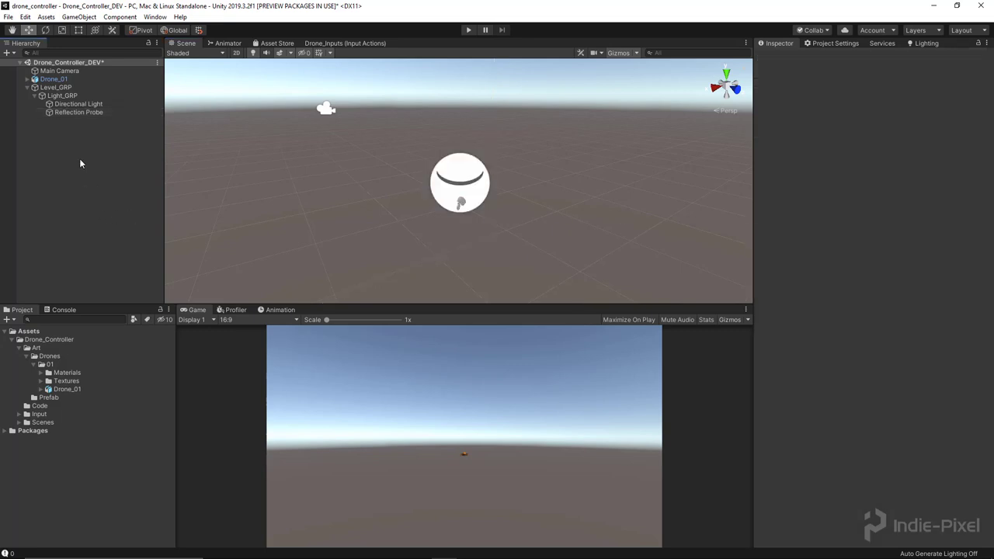
# Shrink the 3D icon size in the Gizmos options.
pyautogui.click(636, 52)
pyautogui.moveTo(705, 68); pyautogui.dragTo(686, 70)
pyautogui.click(625, 51)
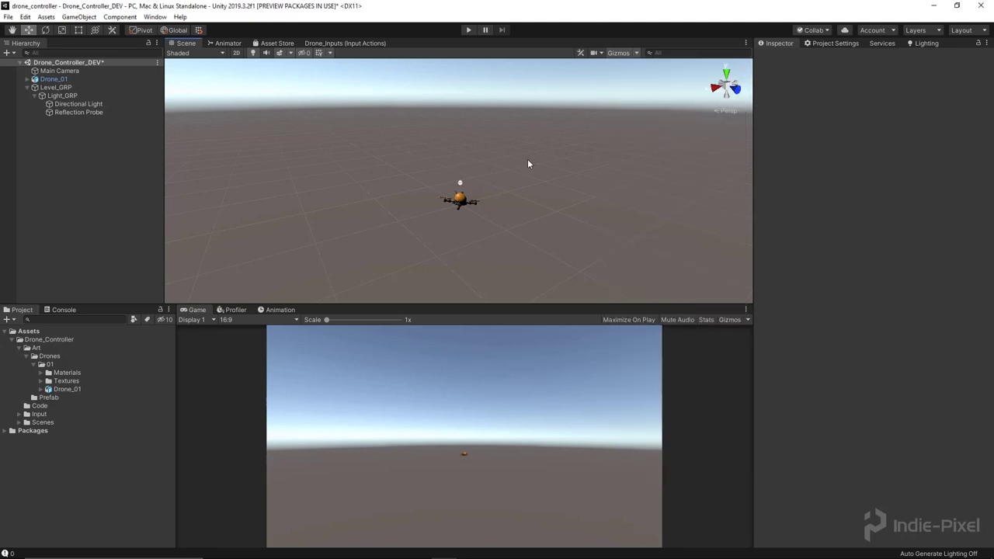
pyautogui.keyDown('alt'); pyautogui.moveTo(528, 158); pyautogui.dragTo(548, 171); pyautogui.keyUp('alt')
pyautogui.scroll(3, 568, 160)
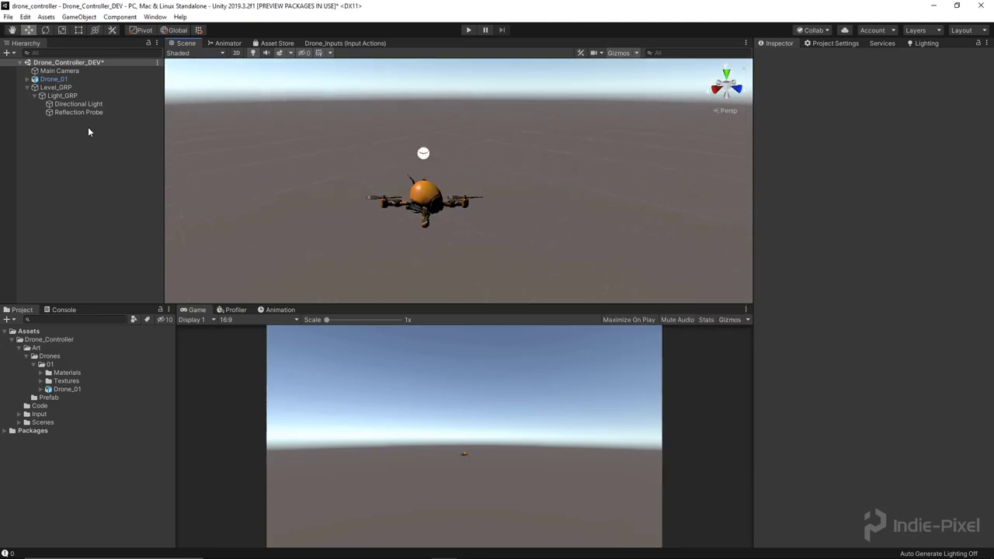
# Add a plane named Ground inside Level_GRP.
pyautogui.click(35, 95)
pyautogui.click(43, 88)
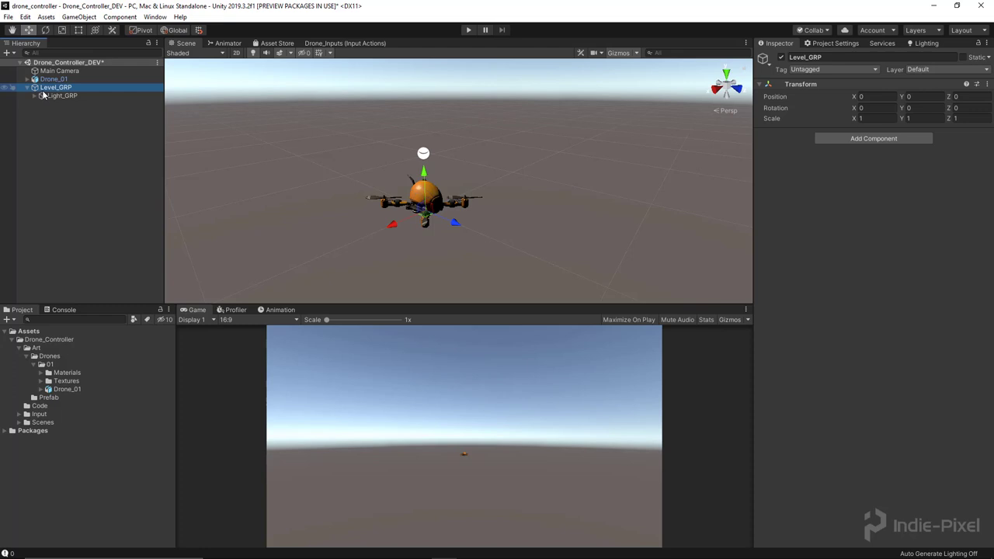
pyautogui.rightClick(52, 91)
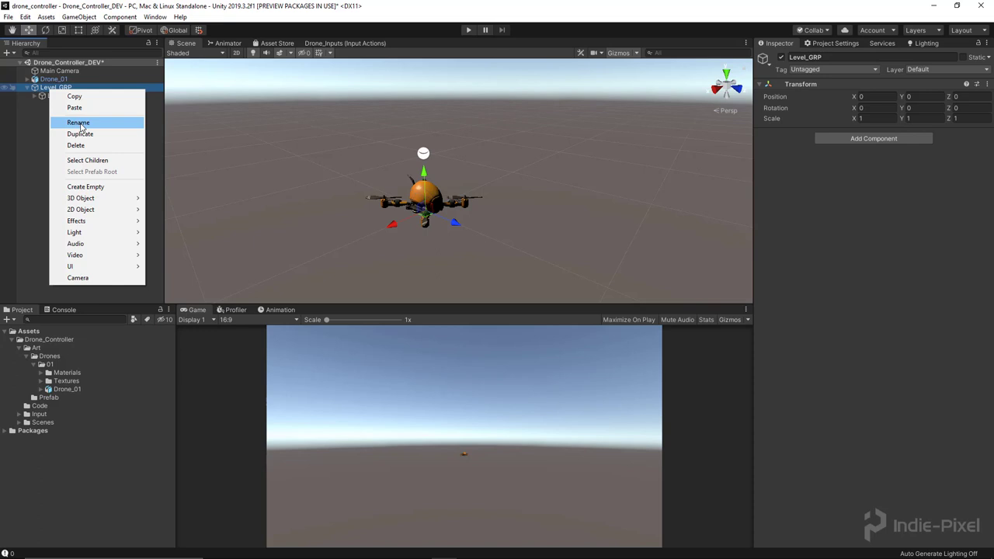
pyautogui.moveTo(106, 202)
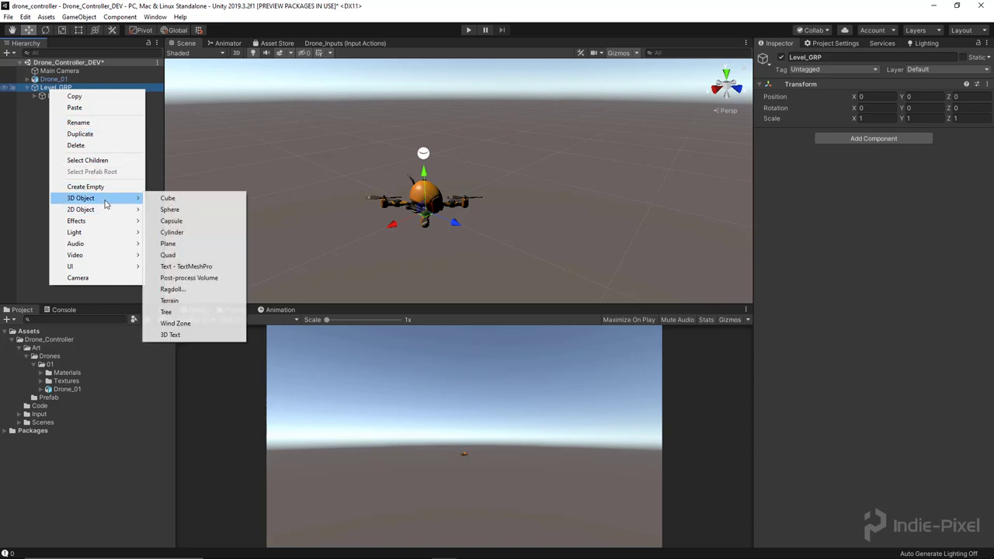
pyautogui.click(190, 248)
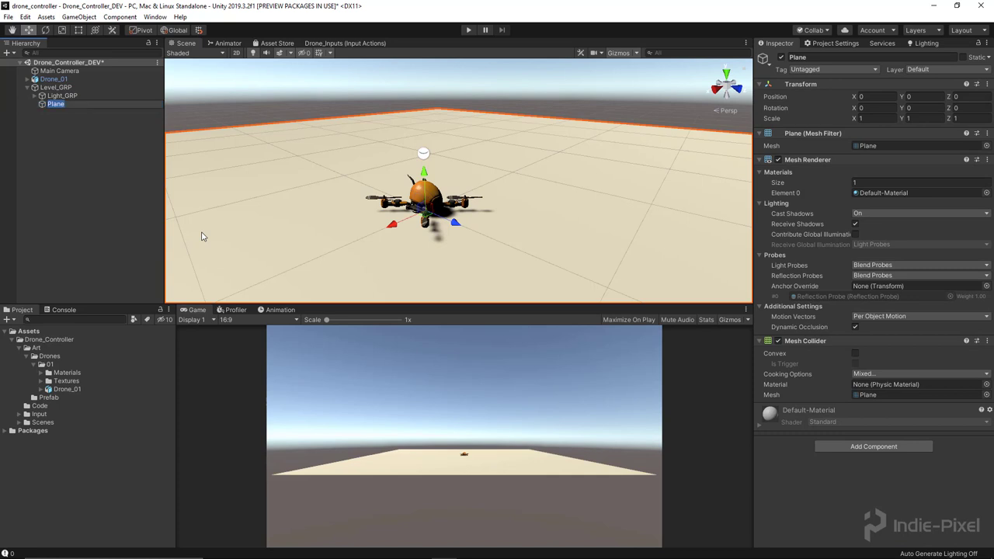
pyautogui.write('Ground')
pyautogui.press('Return')
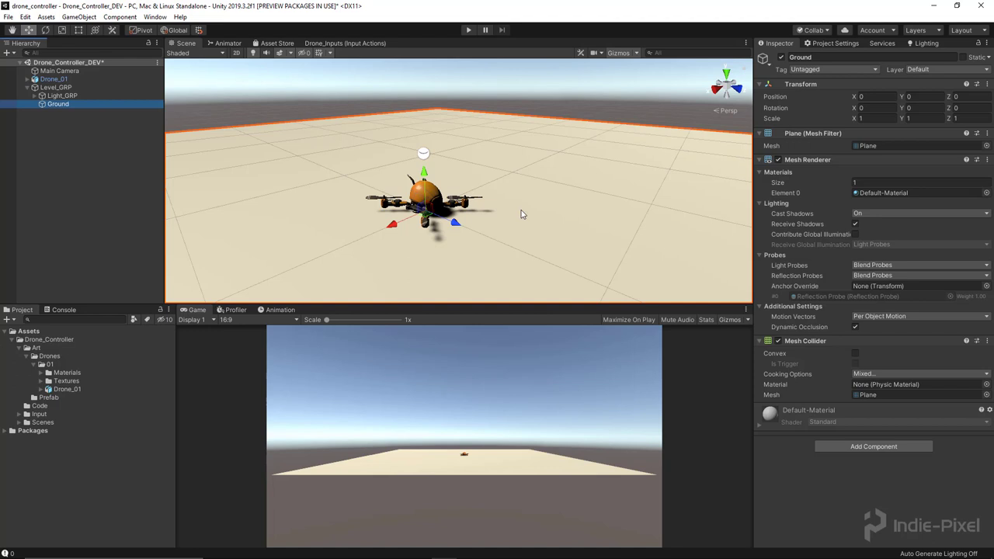
# Scale the Ground plane to 10 on X, Y and Z beneath the drone.
pyautogui.scroll(-5, 591, 224)
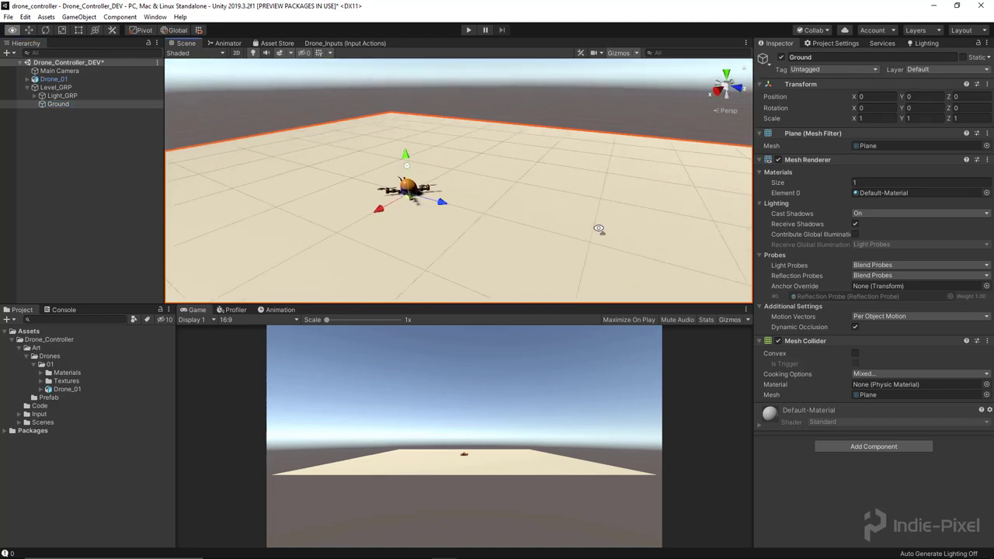
pyautogui.click(868, 118)
pyautogui.write('10')
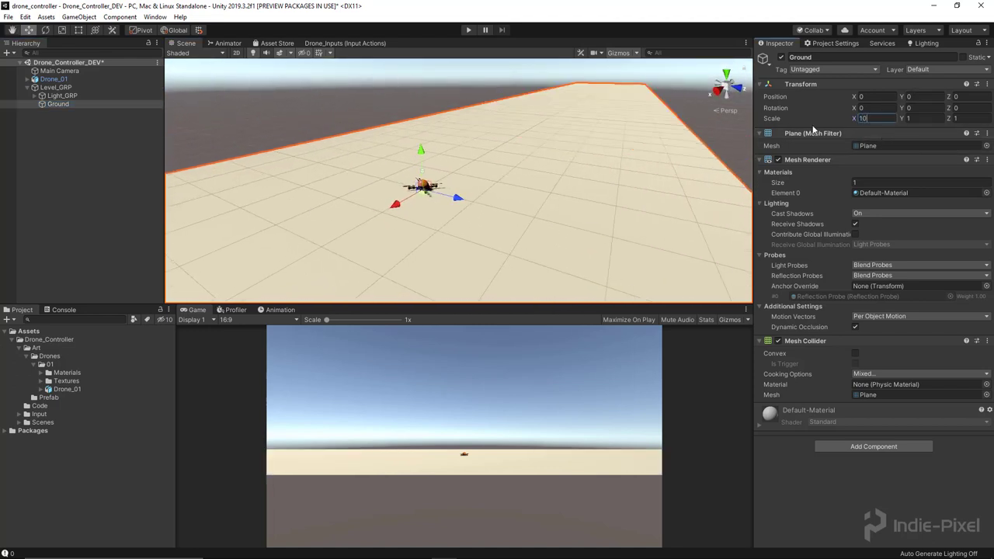
pyautogui.press('Tab')
pyautogui.write('10')
pyautogui.press('Tab')
pyautogui.write('10')
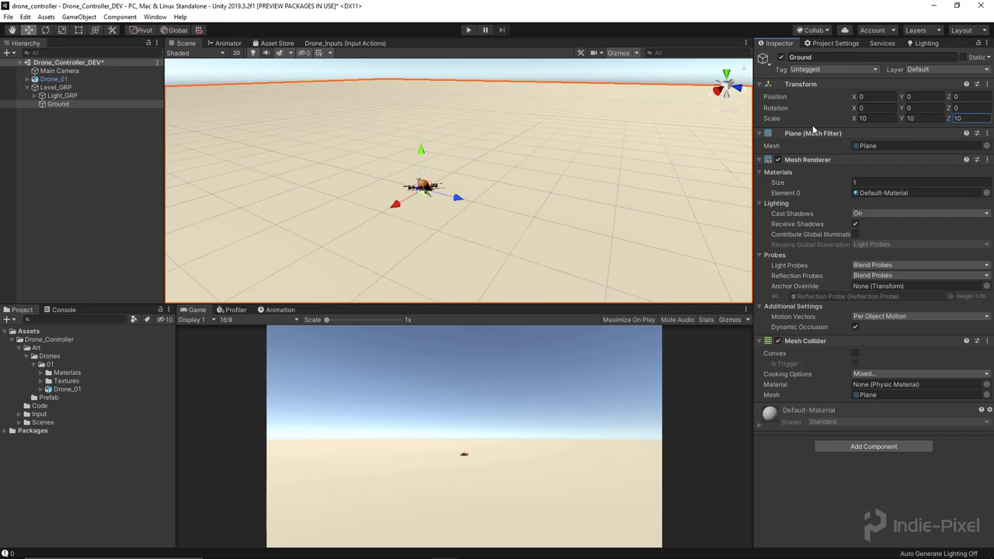
pyautogui.moveTo(458, 139); pyautogui.dragTo(722, 133, button='right')
pyautogui.press('w')
pyautogui.press('s')
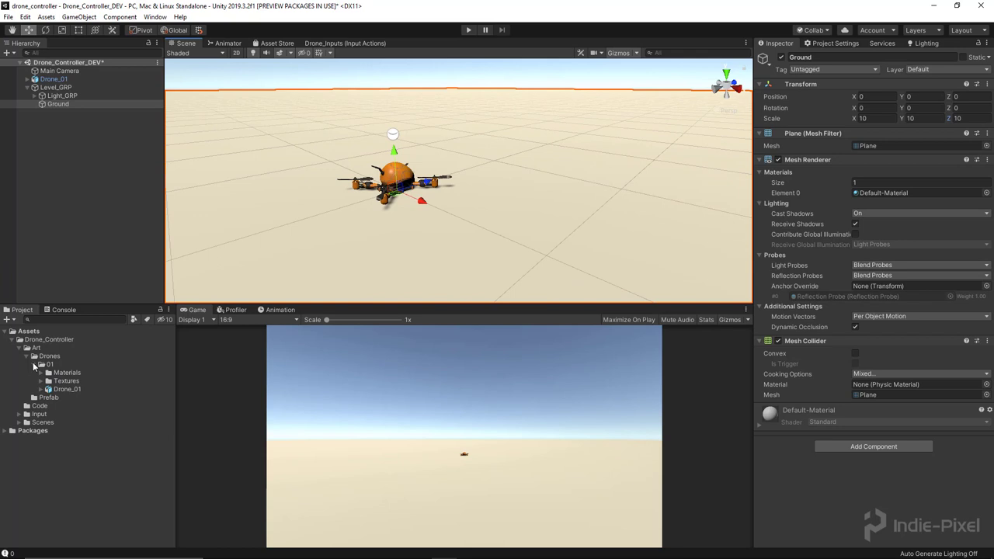
# Collapse the Drones folders and create a new folder named Materi inside Art.
pyautogui.click(35, 365)
pyautogui.click(26, 356)
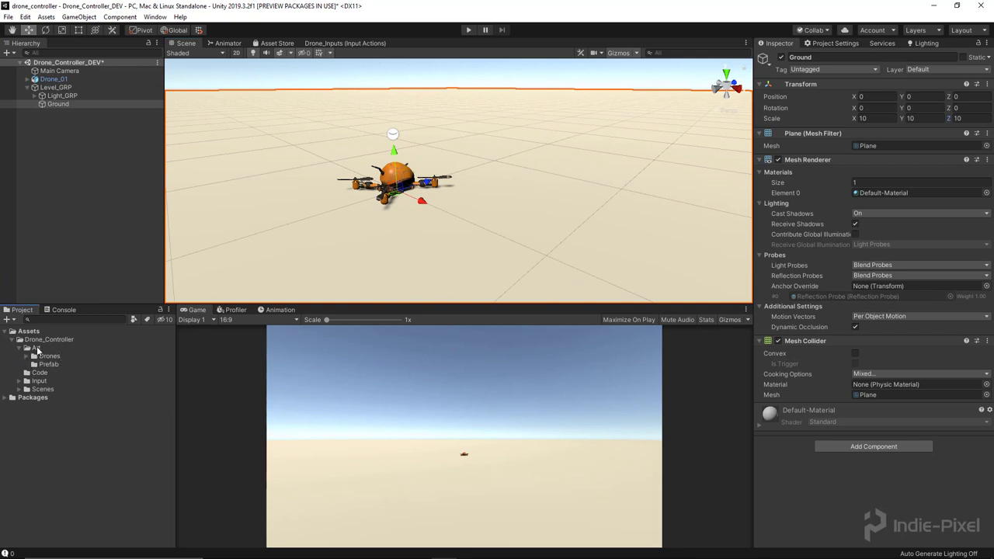
pyautogui.click(37, 349)
pyautogui.rightClick(41, 352)
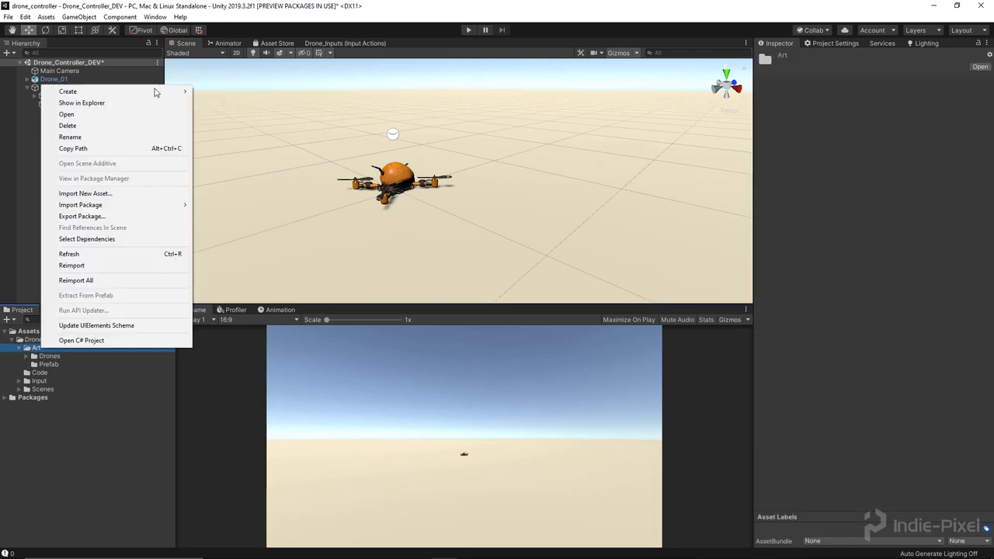
pyautogui.moveTo(155, 91)
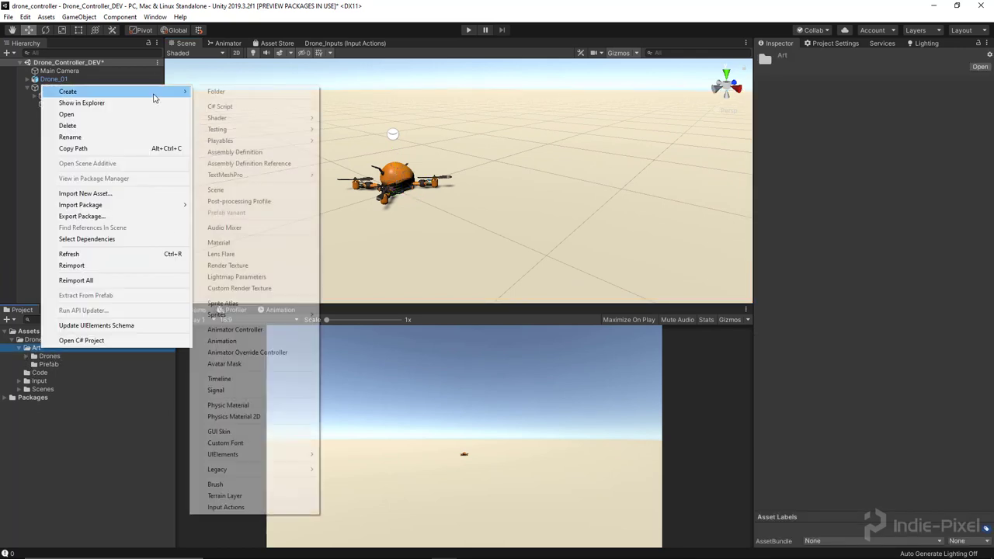
pyautogui.click(231, 97)
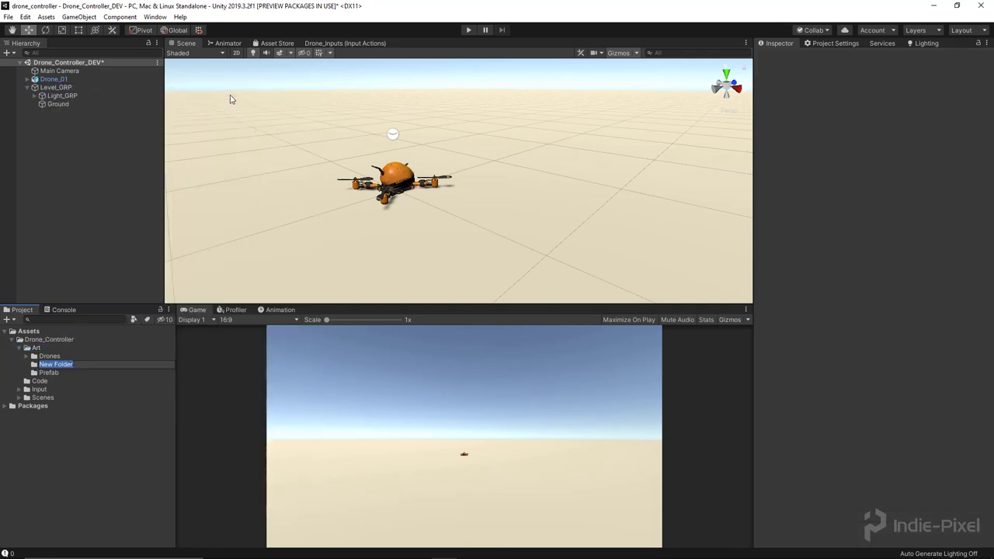
pyautogui.write('Materi')
pyautogui.press('Return')
# Delete the Materi folder and bring up Drone_Assets in File Explorer with Textures selected.
pyautogui.click(50, 373)
pyautogui.click(48, 364)
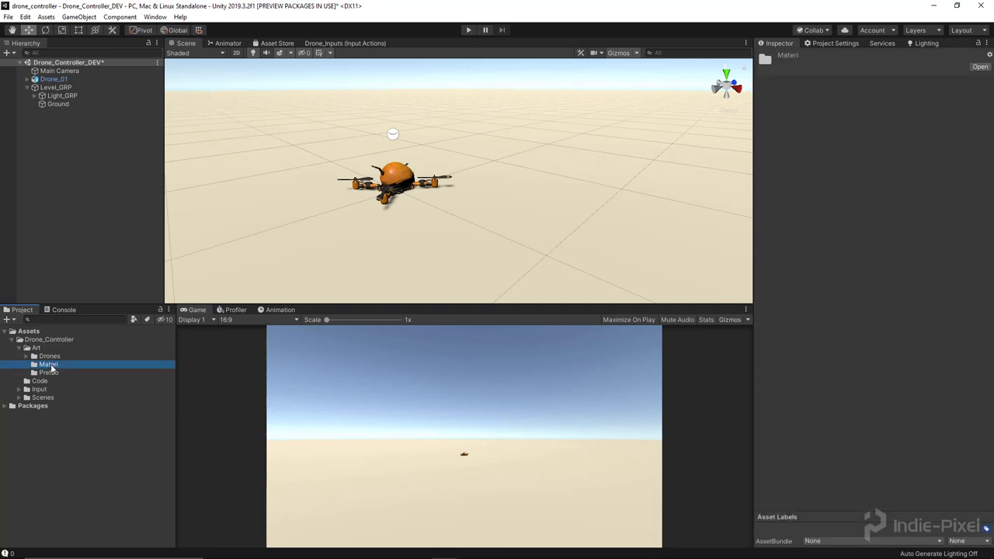
pyautogui.press('Delete')
pyautogui.click(525, 305)
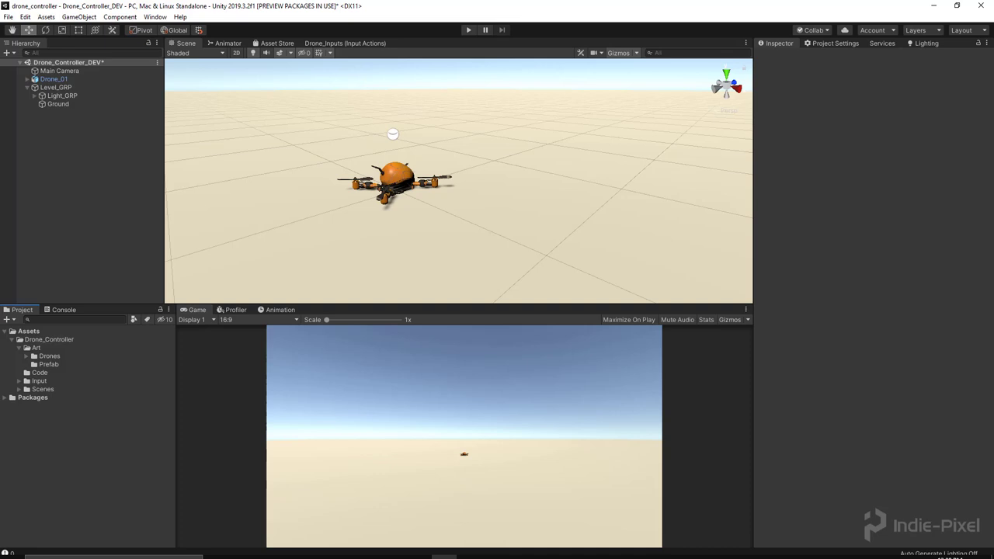
pyautogui.click(265, 549)
pyautogui.click(615, 159)
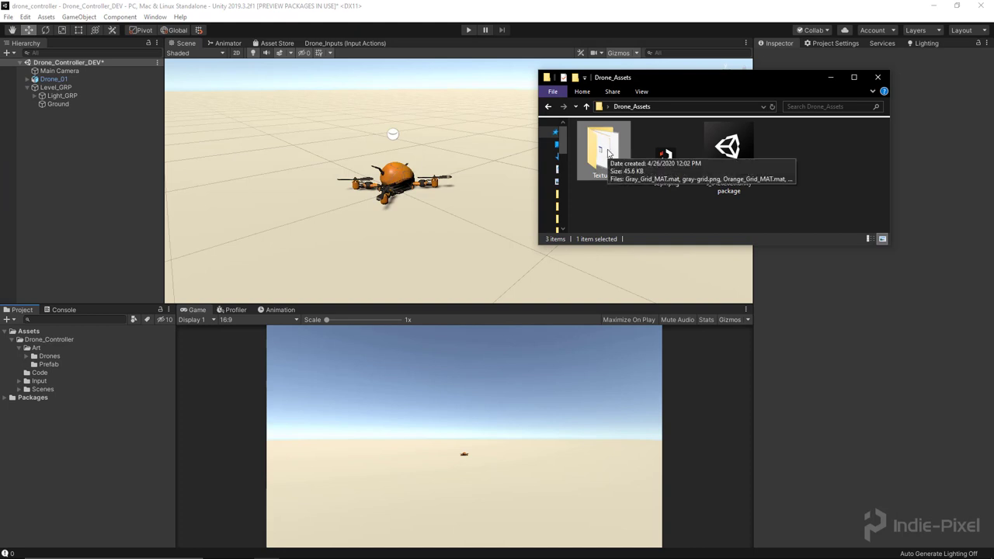
# Reveal the project's Art folder in File Explorer and open it.
pyautogui.moveTo(604, 155); pyautogui.dragTo(40, 359)
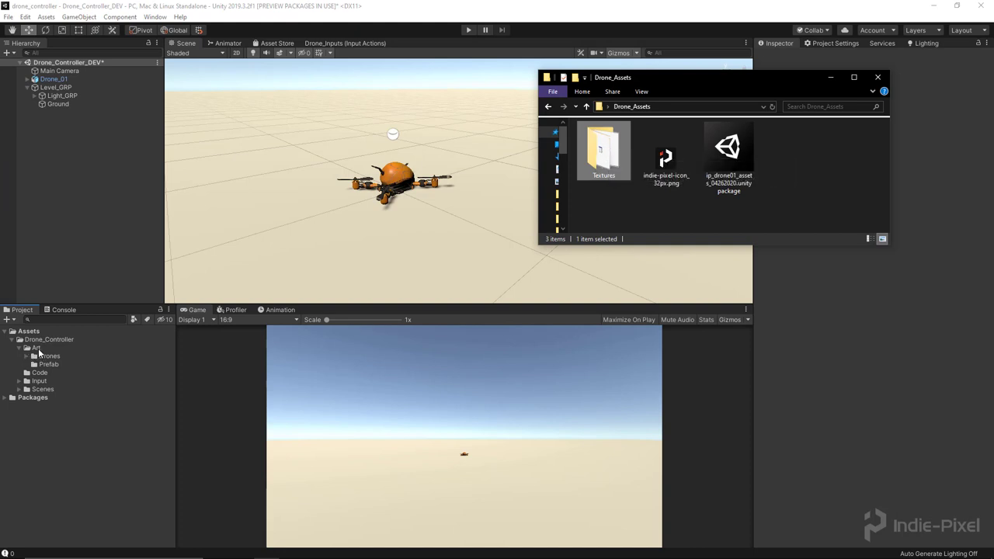
pyautogui.rightClick(37, 348)
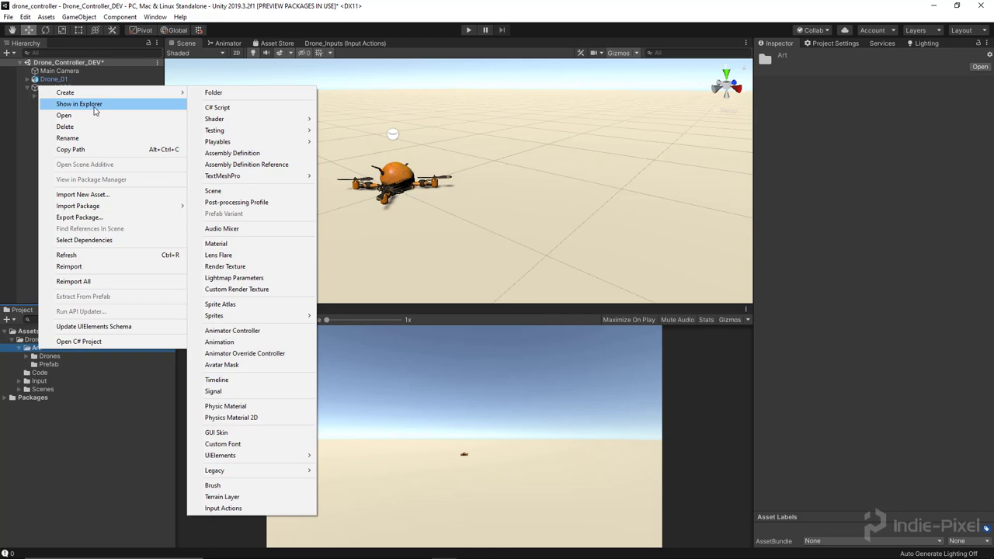
pyautogui.click(84, 107)
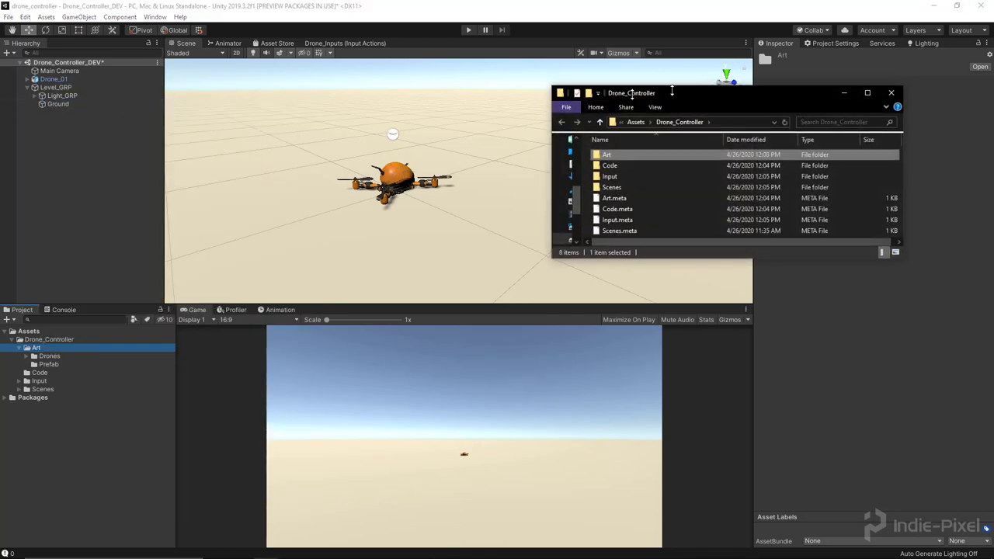
pyautogui.moveTo(672, 91); pyautogui.dragTo(186, 75)
pyautogui.doubleClick(118, 139)
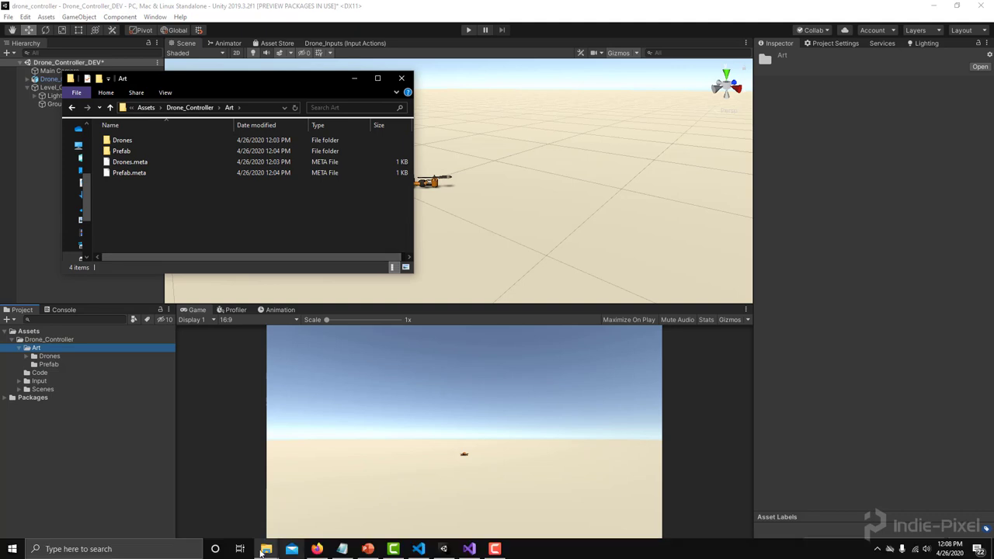
# Paste the Textures folder from Drone_Assets into the project's Art folder.
pyautogui.click(264, 551)
pyautogui.click(214, 495)
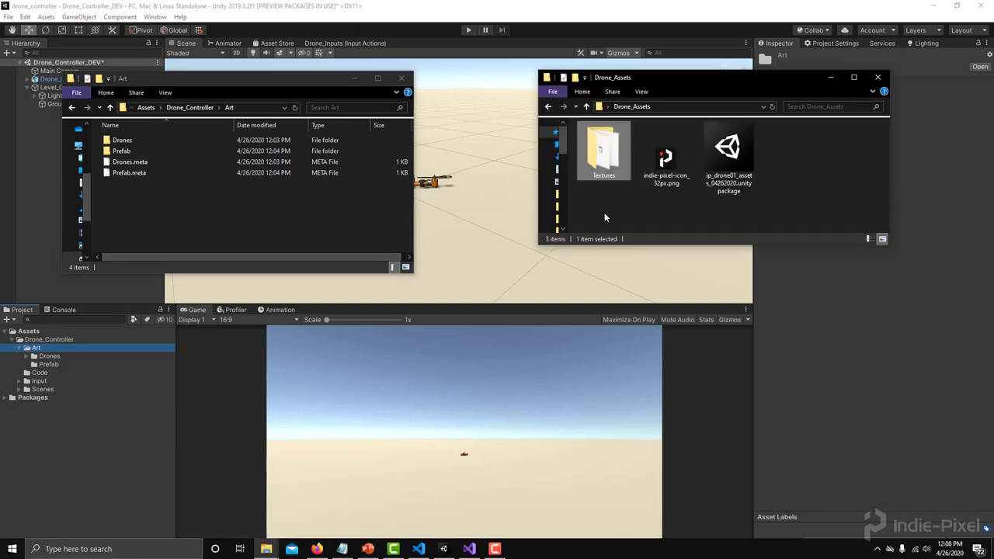
pyautogui.doubleClick(600, 159)
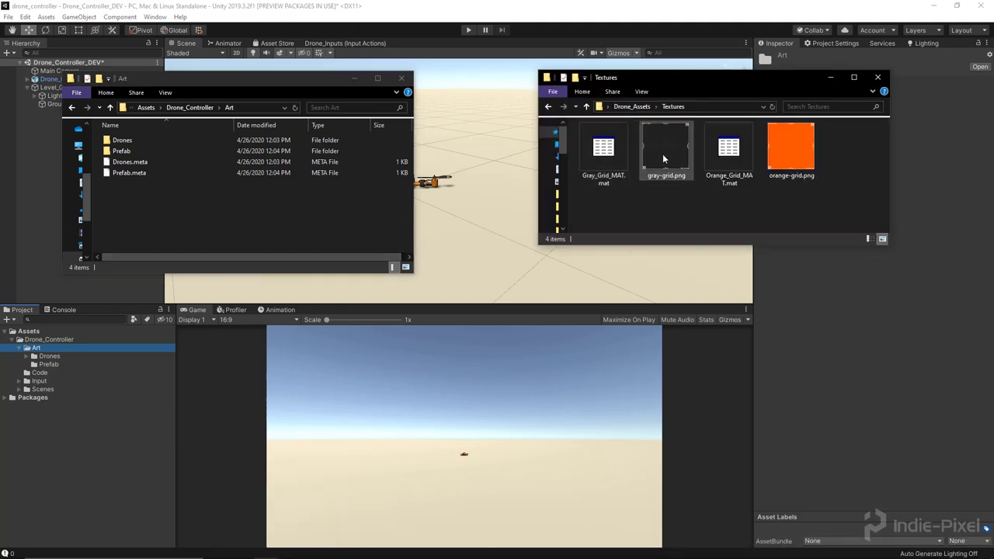
pyautogui.click(631, 106)
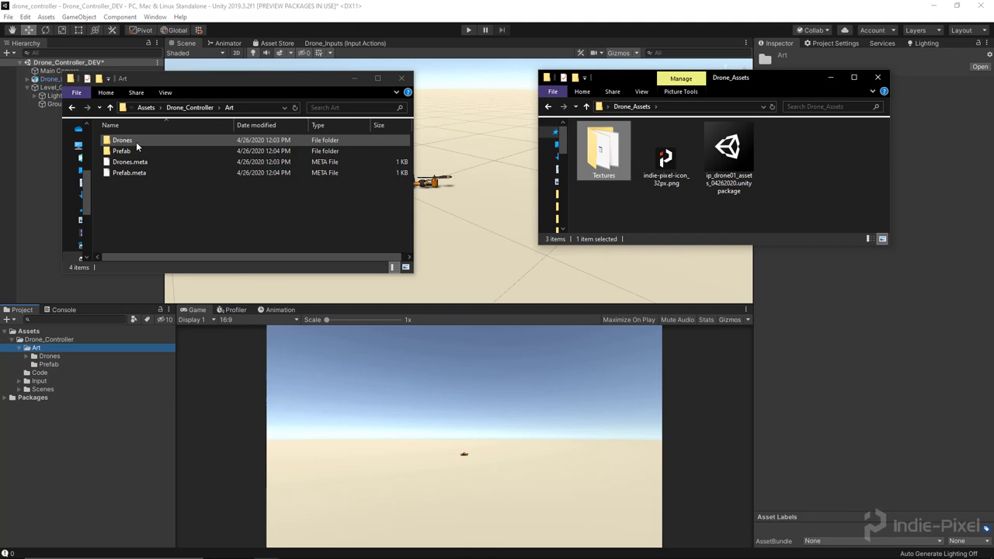
pyautogui.click(243, 225)
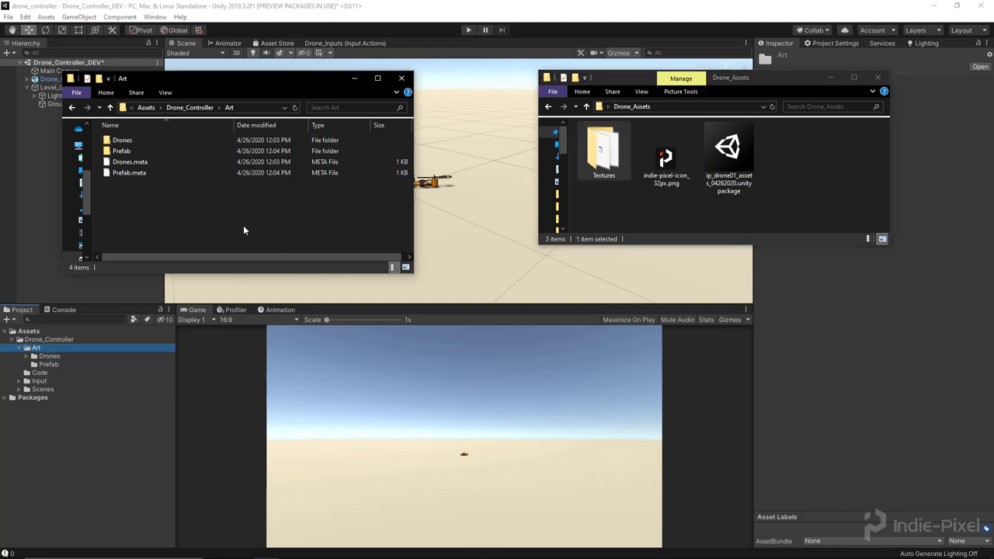
pyautogui.hotkey('ctrl', 'v')
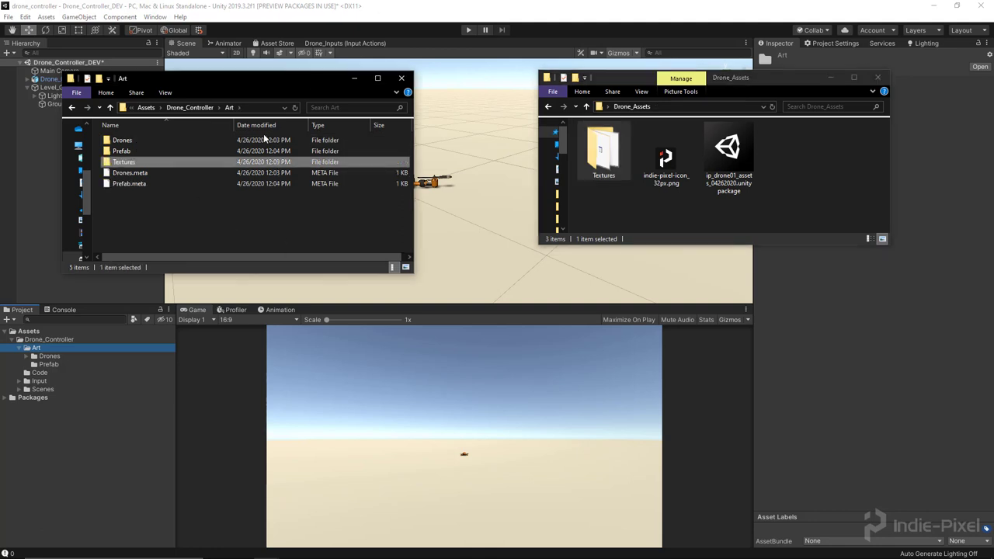
# Set gray-grid as Gray_Grid_MAT's Albedo texture and apply the material to Ground.
pyautogui.click(452, 11)
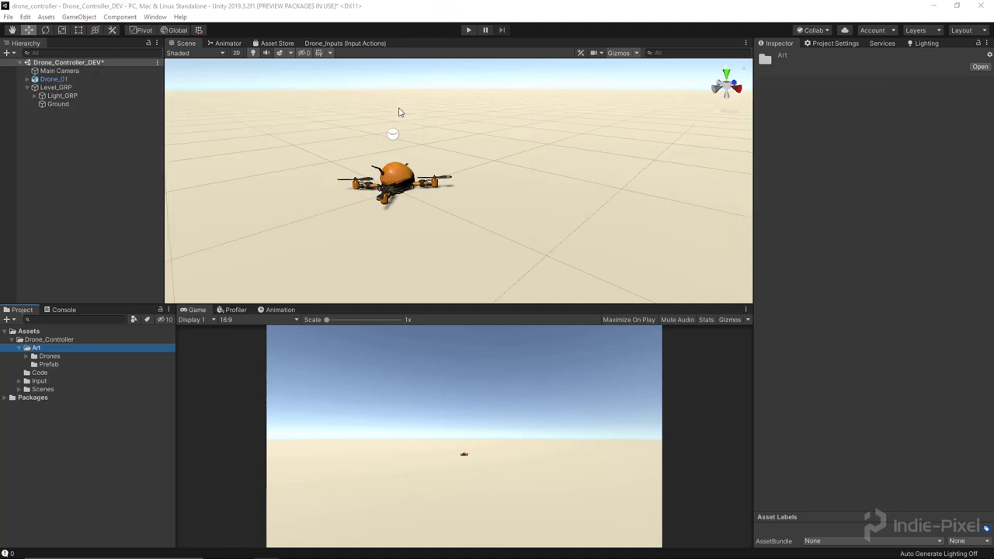
pyautogui.click(27, 373)
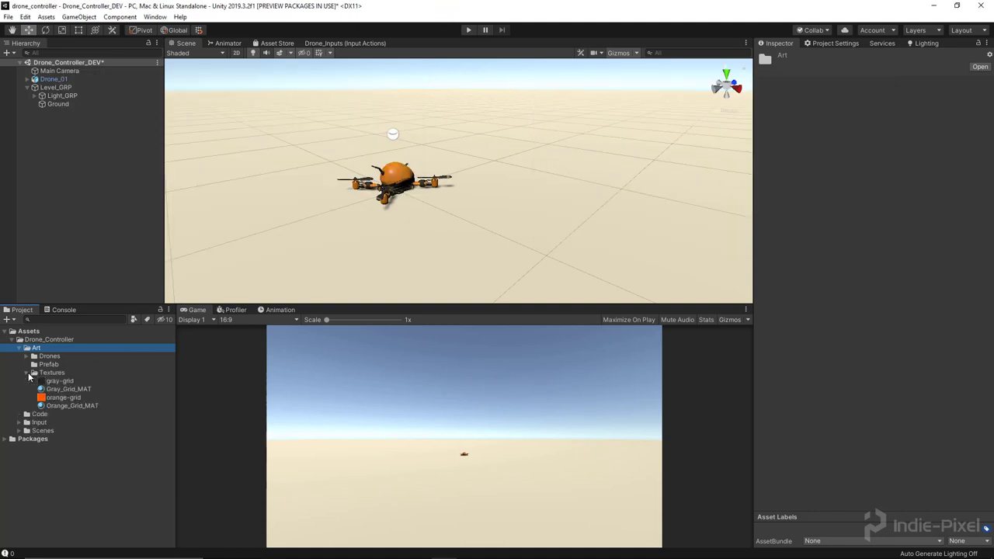
pyautogui.click(62, 389)
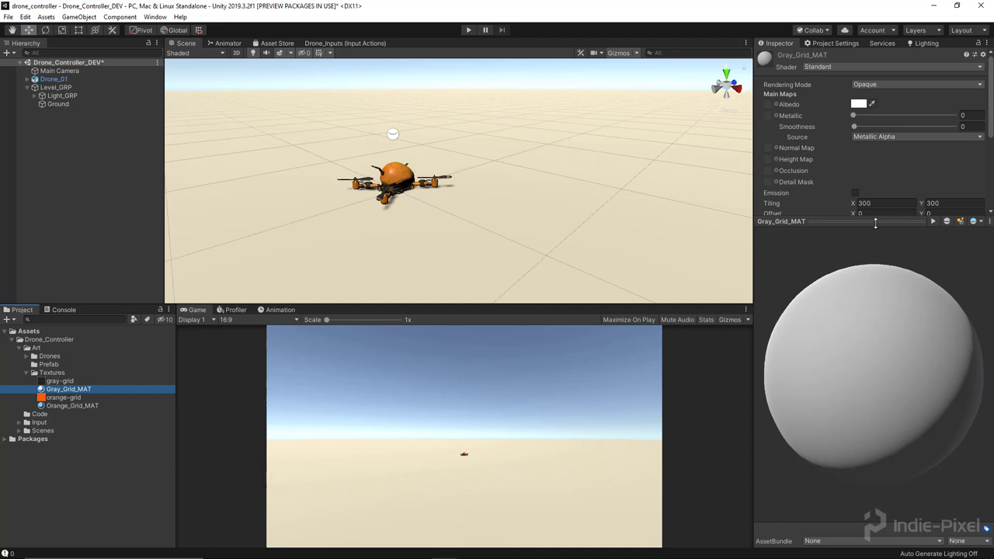
pyautogui.moveTo(876, 223); pyautogui.dragTo(875, 354)
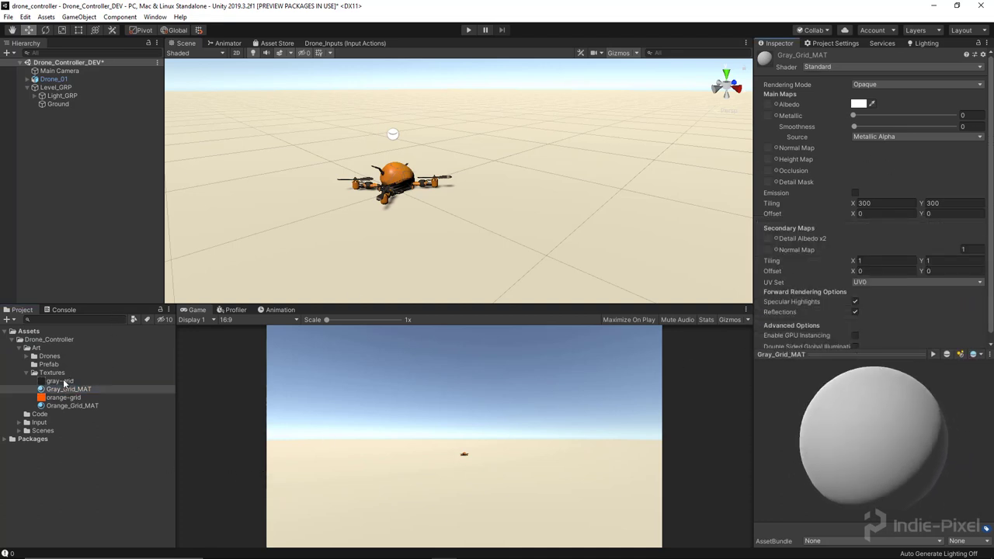
pyautogui.moveTo(61, 382); pyautogui.dragTo(772, 108)
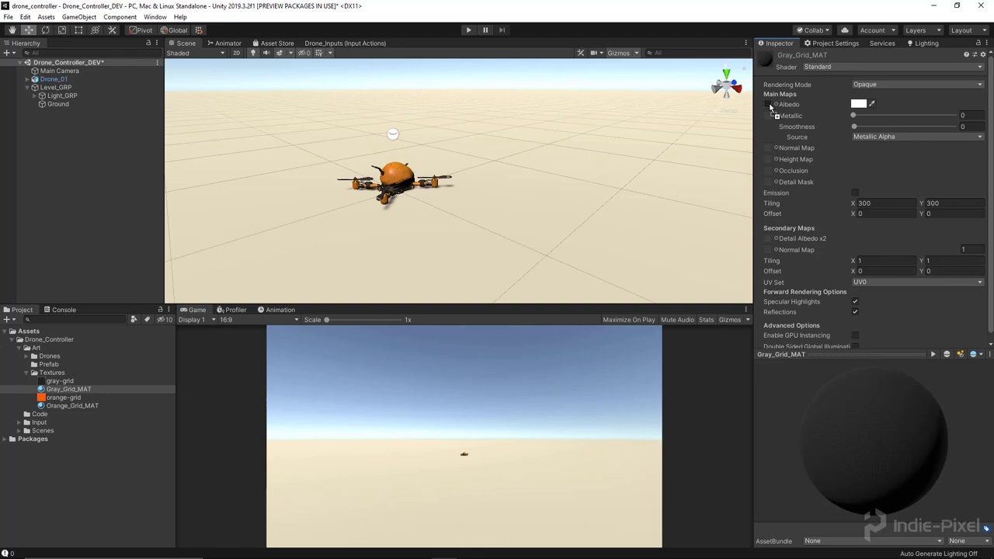
pyautogui.moveTo(754, 393); pyautogui.dragTo(725, 394)
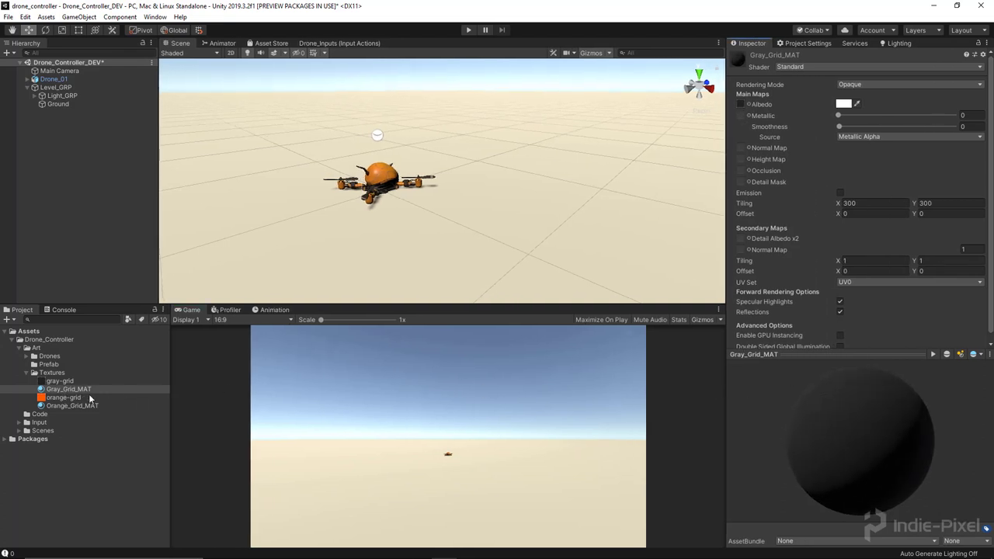
pyautogui.moveTo(74, 393); pyautogui.dragTo(461, 221)
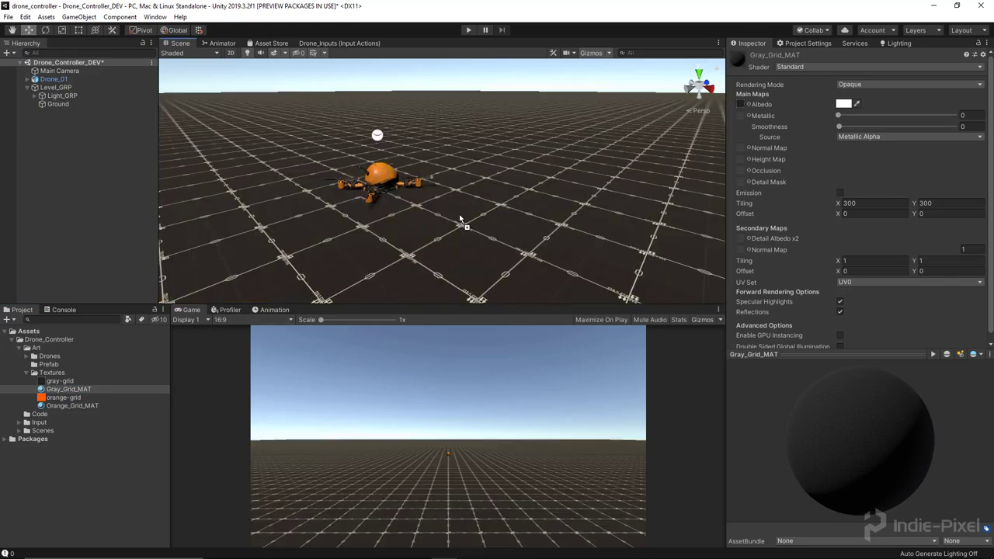
pyautogui.keyDown('alt'); pyautogui.moveTo(459, 224); pyautogui.dragTo(550, 267); pyautogui.keyUp('alt')
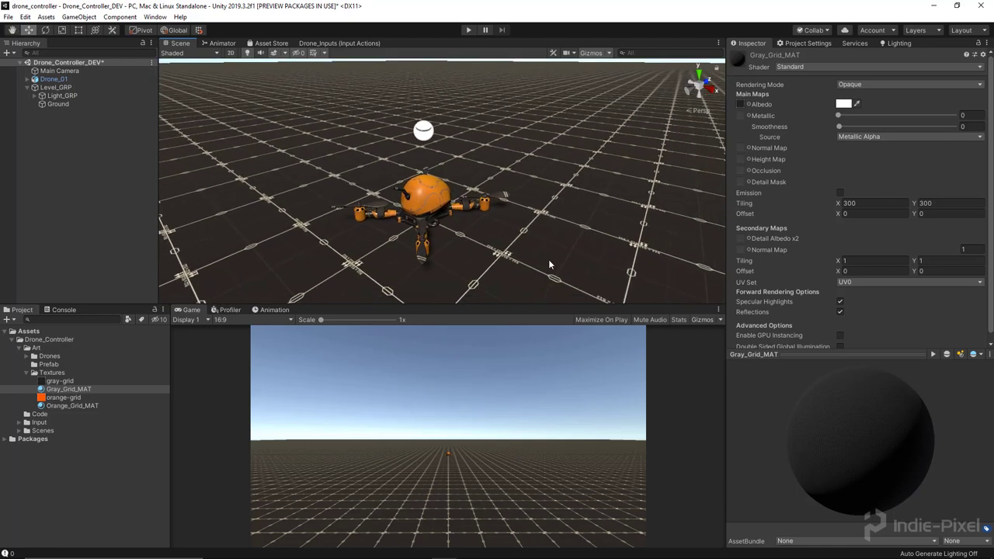
# Change Gray_Grid_MAT's tiling from 300 to 100 on X and Y.
pyautogui.click(858, 205)
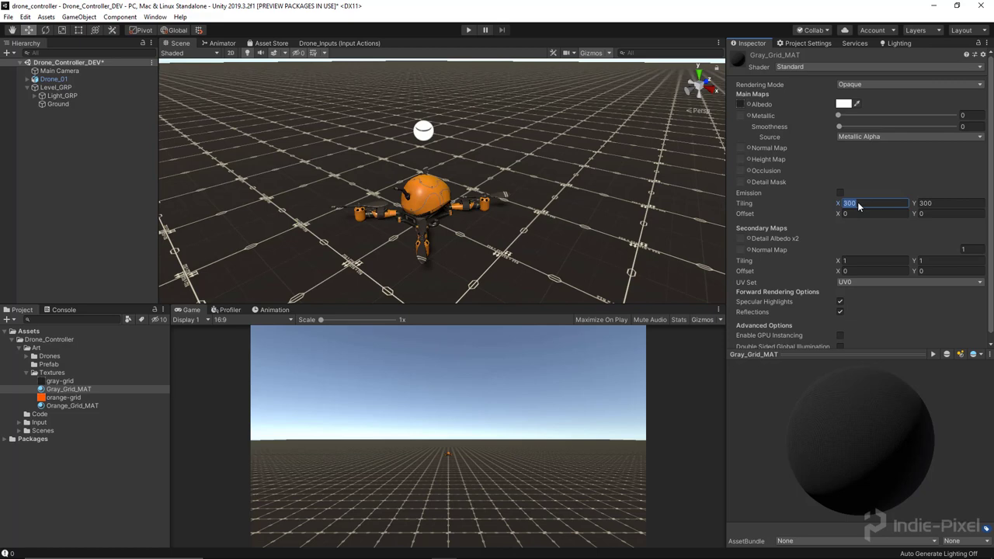
pyautogui.write('100')
pyautogui.press('Tab')
pyautogui.write('100')
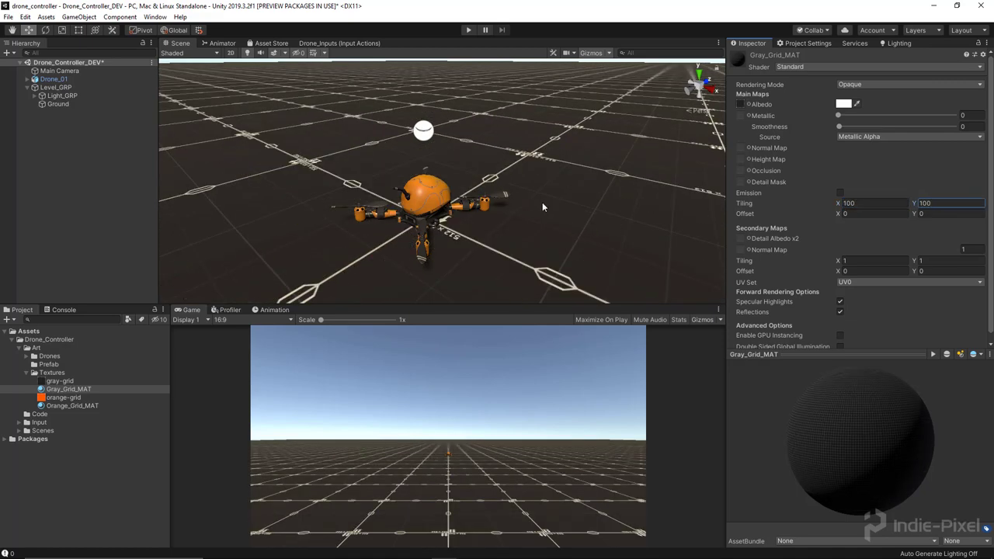
pyautogui.keyDown('alt'); pyautogui.moveTo(545, 207); pyautogui.dragTo(492, 222); pyautogui.keyUp('alt')
pyautogui.click(672, 226)
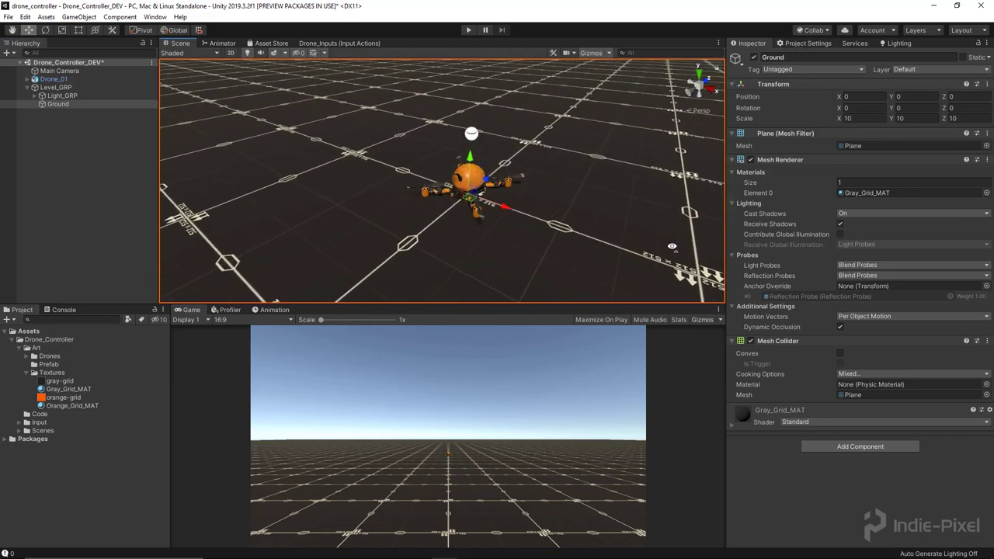
# Raise the Reflection Probe to Y 0.564 and mark the Ground plane as Static.
pyautogui.keyDown('alt'); pyautogui.moveTo(673, 247); pyautogui.dragTo(515, 223); pyautogui.keyUp('alt')
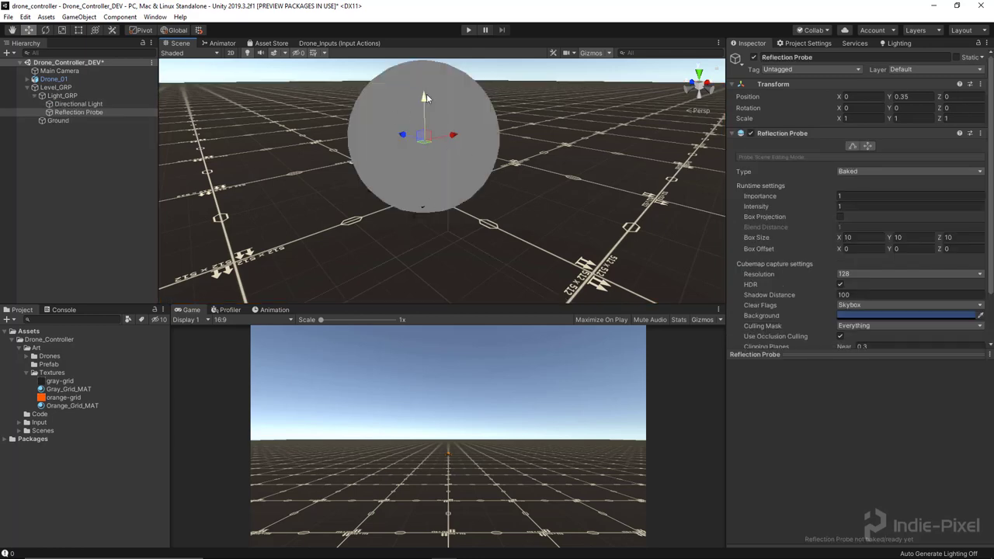
pyautogui.moveTo(425, 94); pyautogui.dragTo(426, 85)
pyautogui.keyDown('alt'); pyautogui.moveTo(465, 181); pyautogui.dragTo(531, 209); pyautogui.keyUp('alt')
pyautogui.scroll(-3, 521, 182)
pyautogui.moveTo(444, 121); pyautogui.dragTo(445, 106)
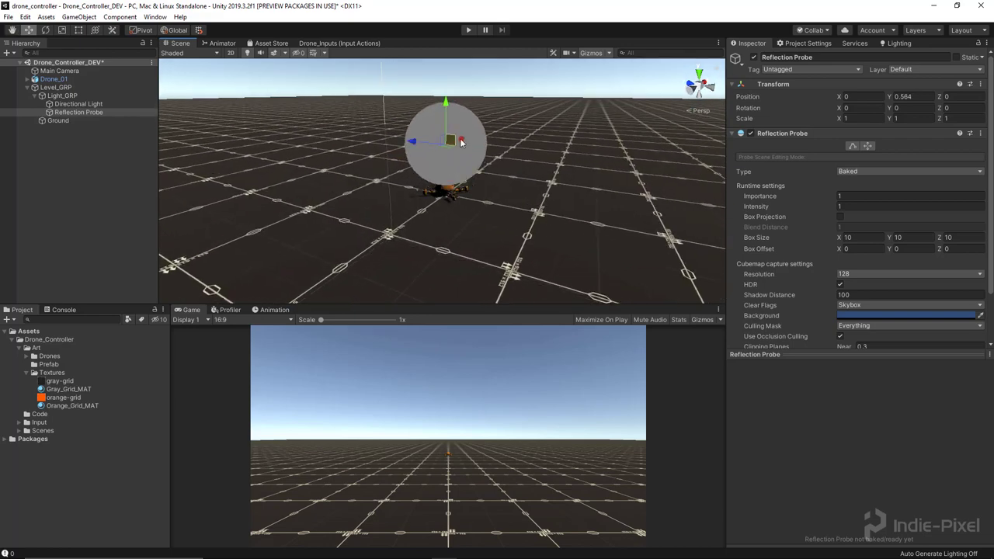
pyautogui.click(560, 240)
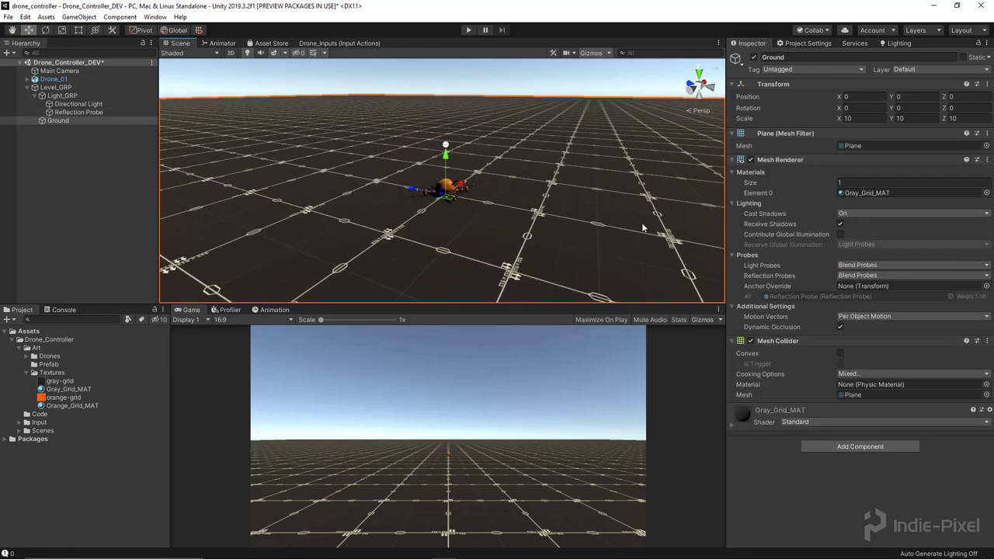
pyautogui.click(963, 57)
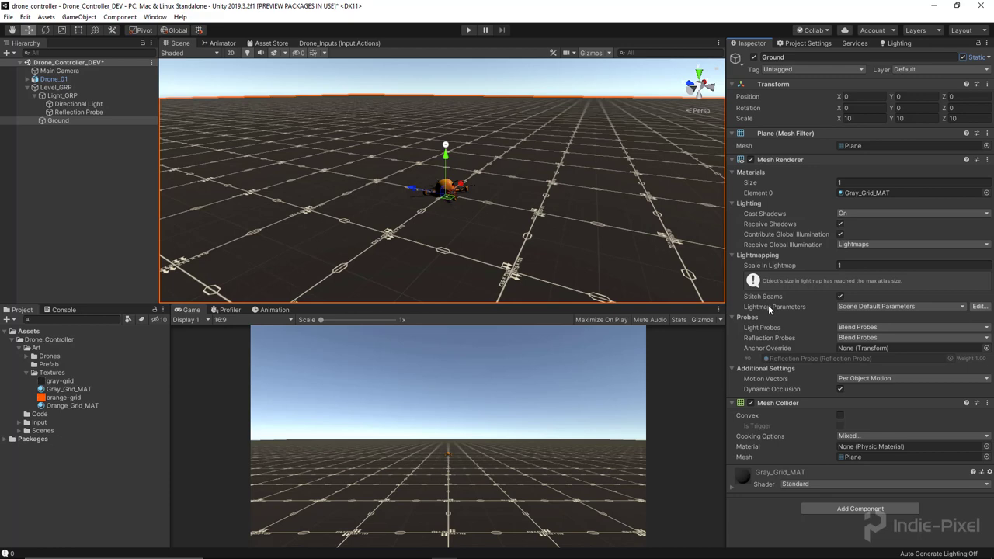
# Collapse the light group, deselect Ground and bring up the Lighting settings.
pyautogui.click(34, 96)
pyautogui.click(45, 134)
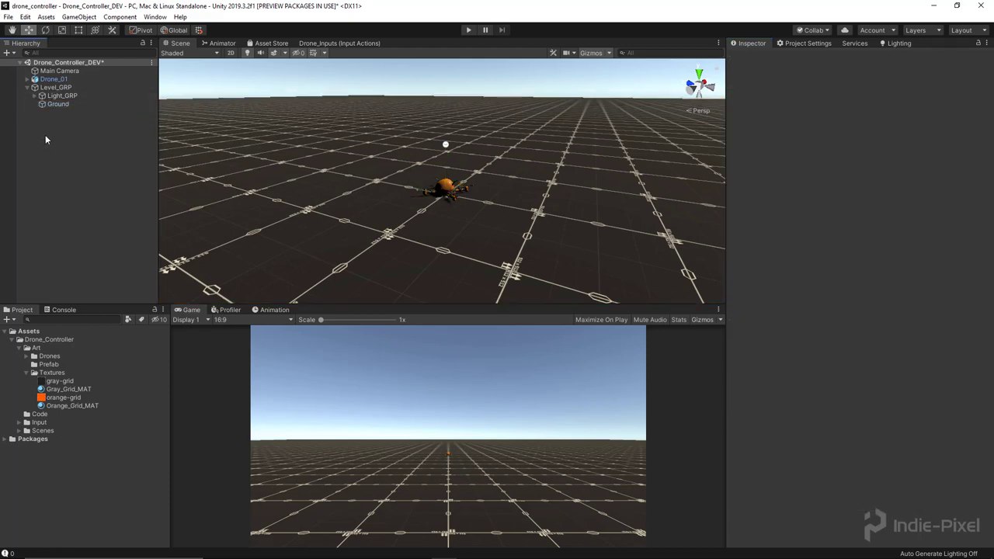
pyautogui.click(896, 45)
pyautogui.click(150, 19)
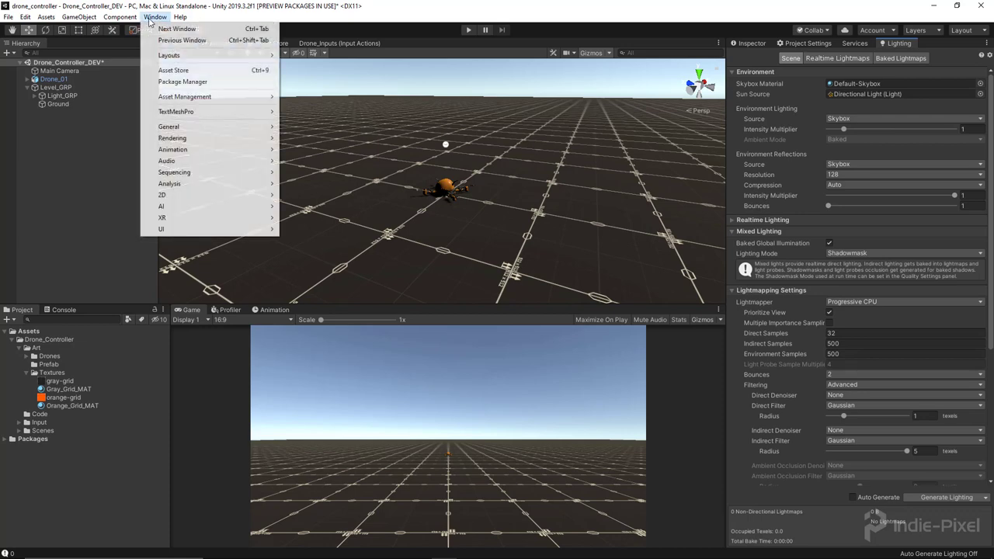
pyautogui.moveTo(253, 143)
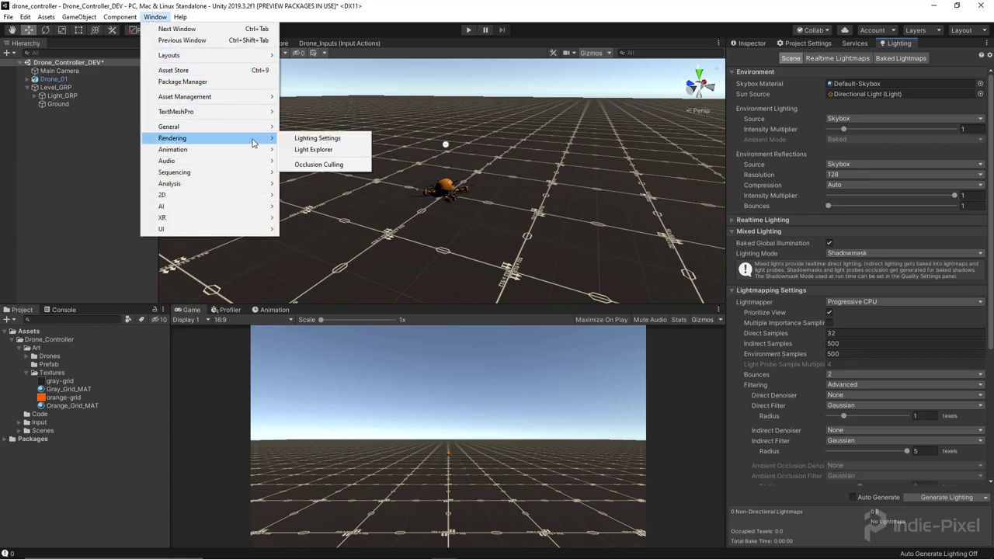
pyautogui.click(895, 46)
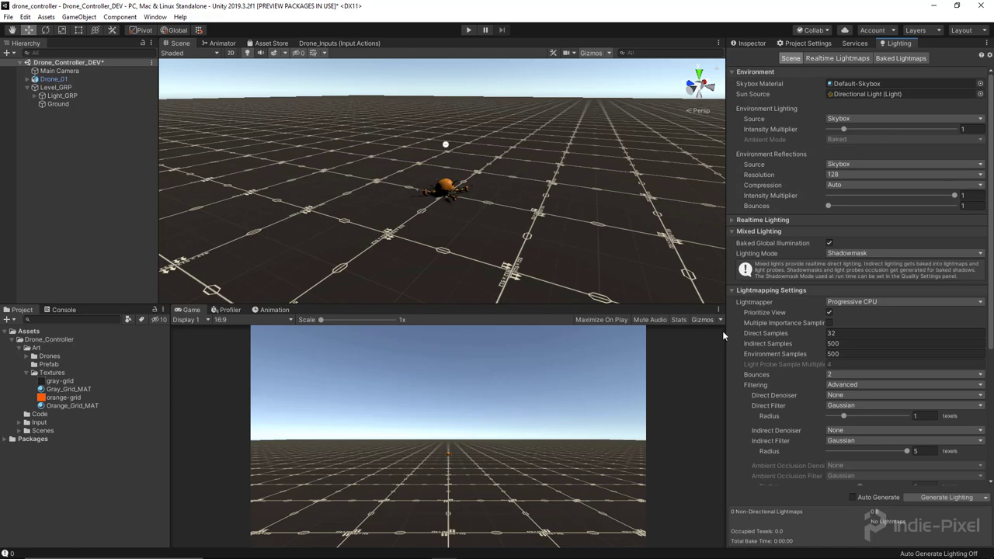
pyautogui.scroll(-3, 902, 303)
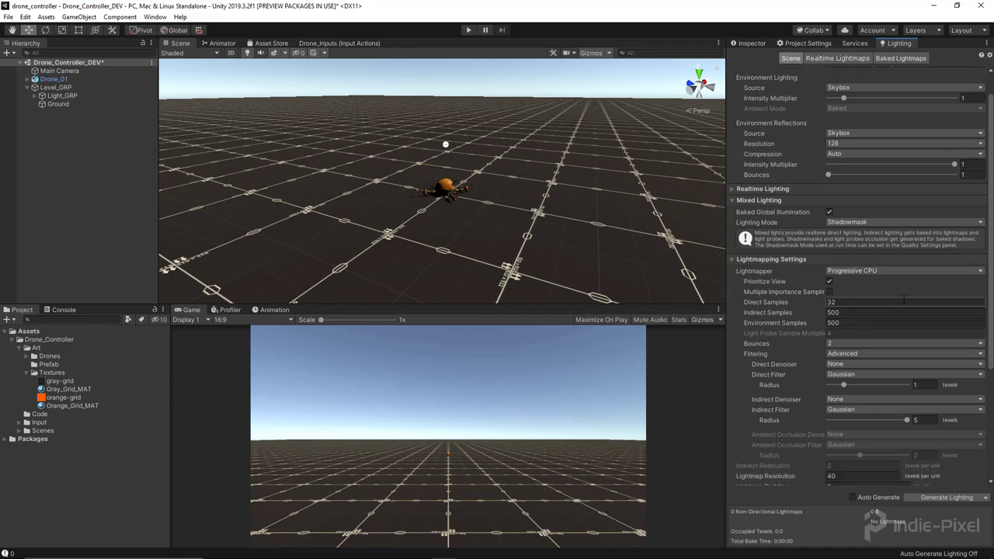
pyautogui.scroll(3, 905, 305)
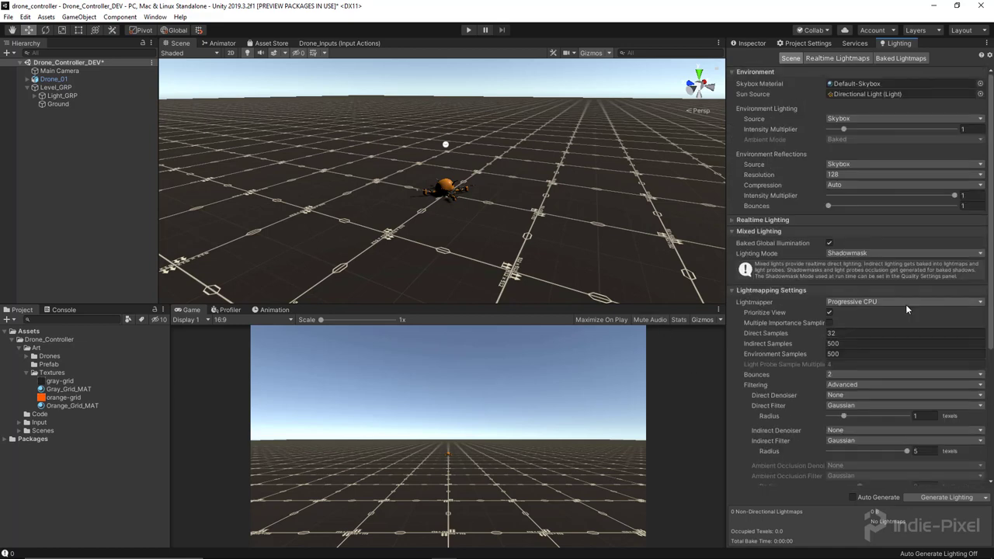
pyautogui.click(825, 222)
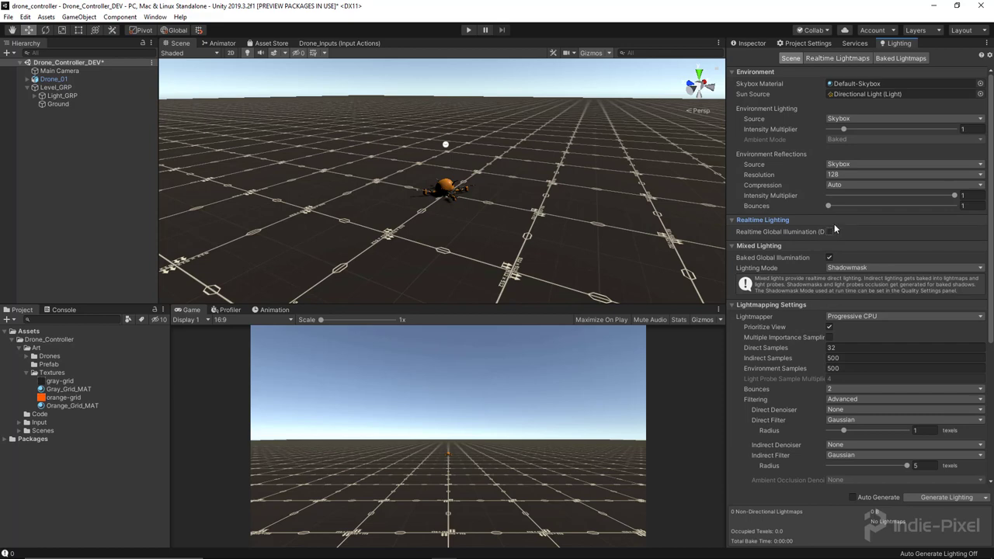
pyautogui.click(836, 222)
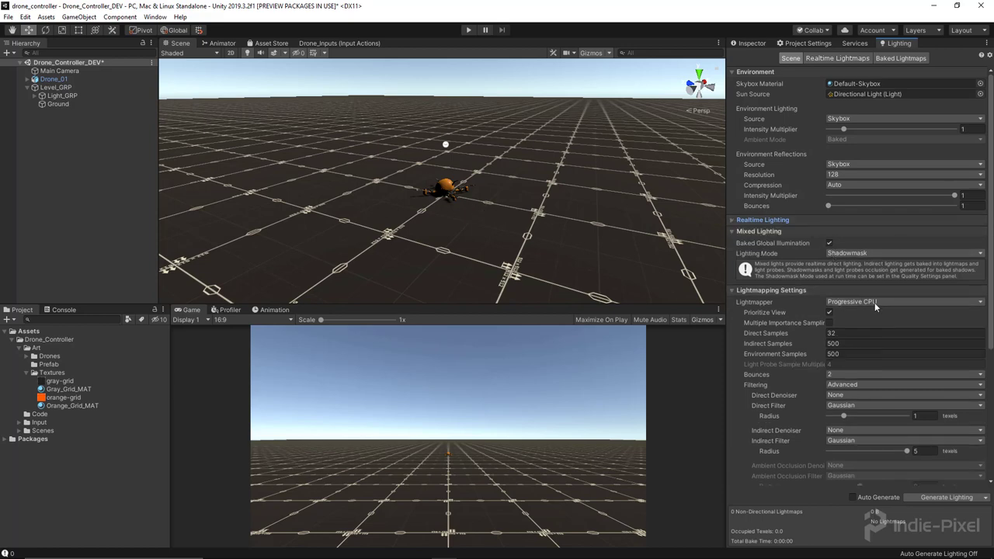
# Set Indirect Samples and Environment Samples to 128.
pyautogui.click(863, 344)
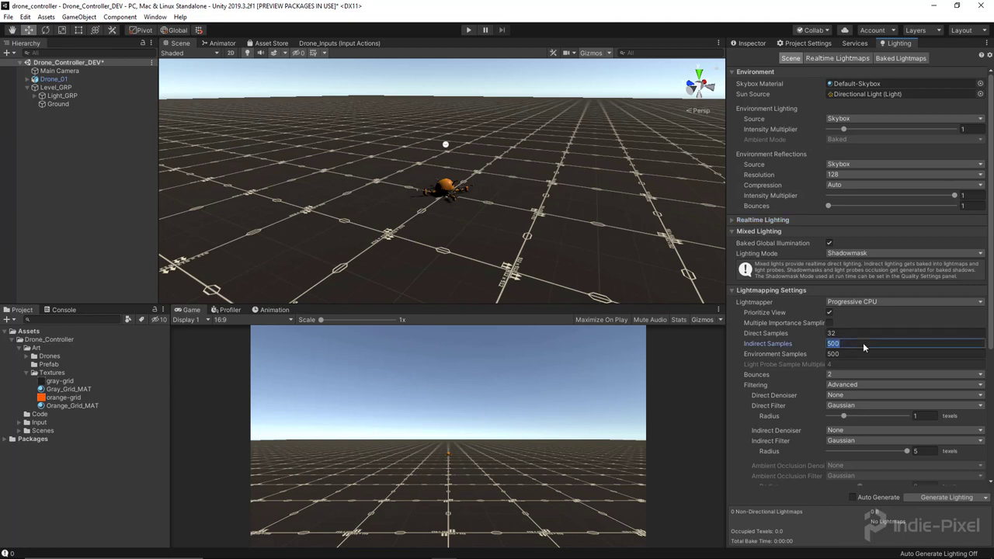
pyautogui.write('128')
pyautogui.press('Tab')
pyautogui.write('128')
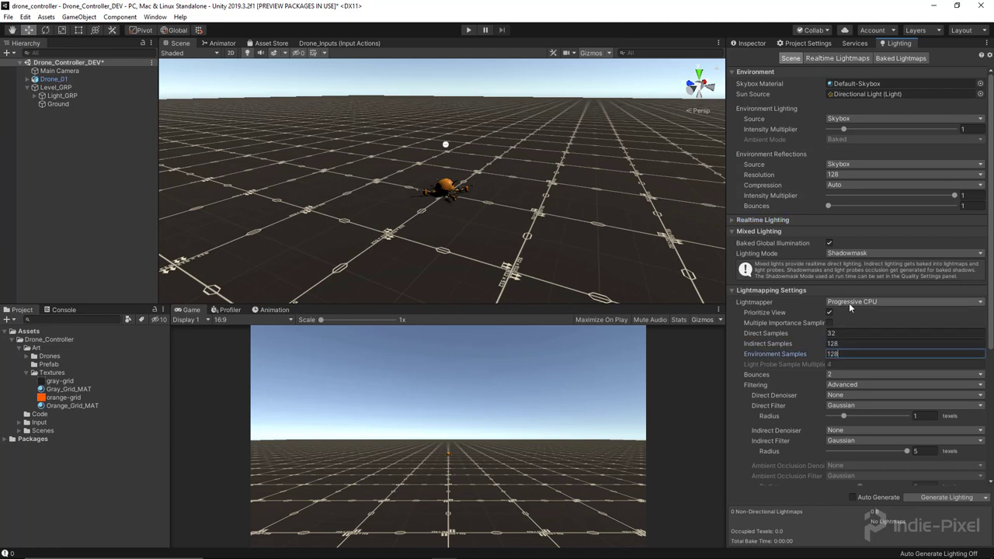
# Set Lightmap Resolution to 10 and choose Default-LowResolution lightmap parameters.
pyautogui.scroll(-3, 911, 343)
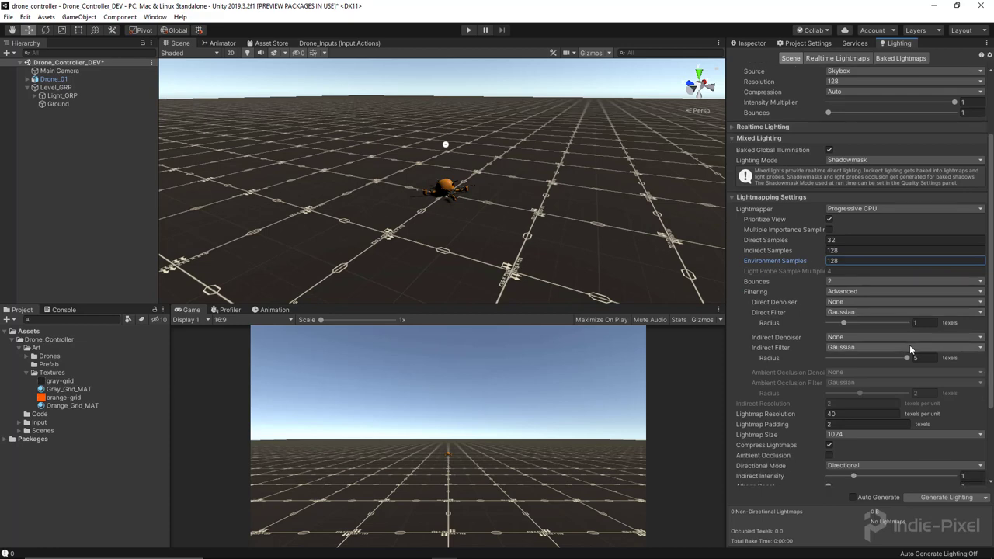
pyautogui.scroll(-2, 909, 344)
pyautogui.click(861, 354)
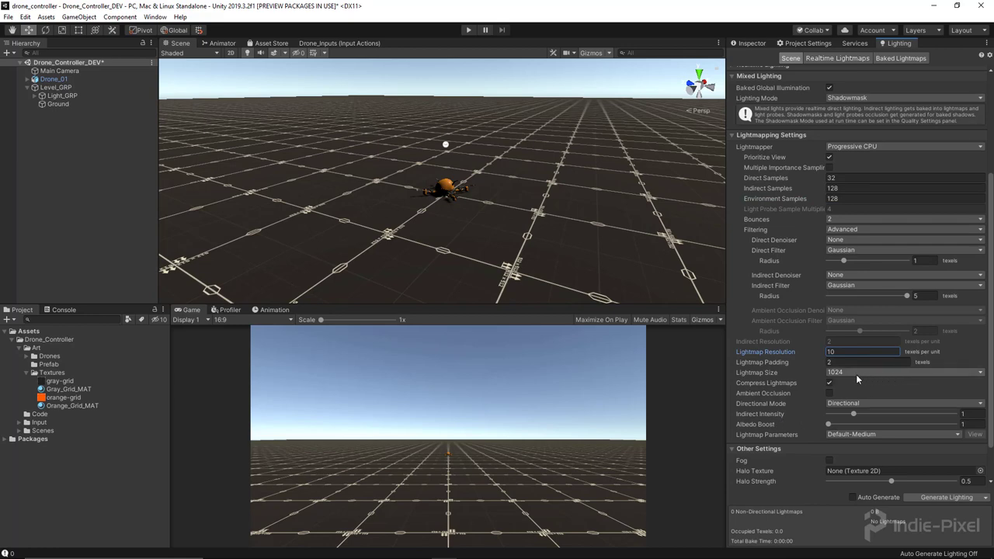
pyautogui.scroll(-2, 893, 388)
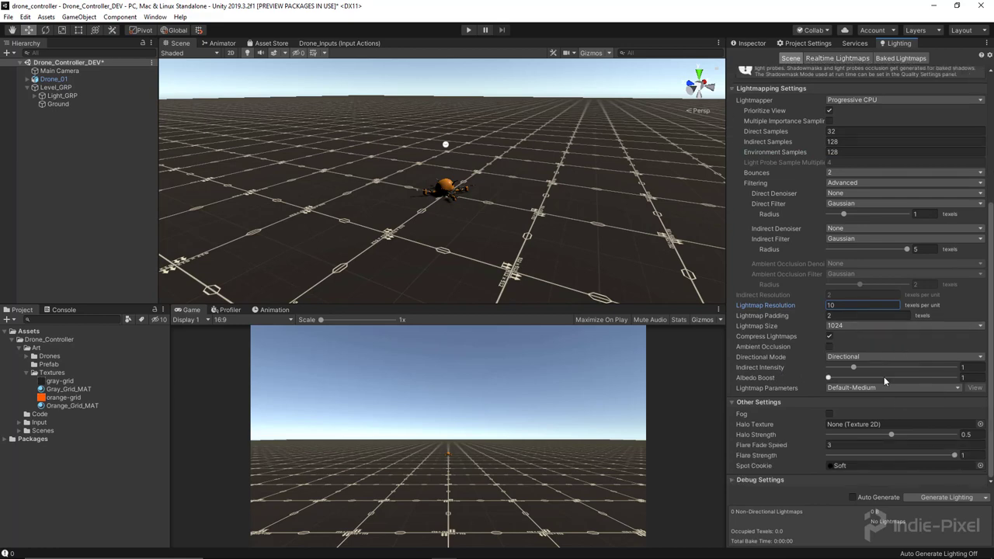
pyautogui.click(829, 347)
pyautogui.click(830, 347)
pyautogui.click(898, 387)
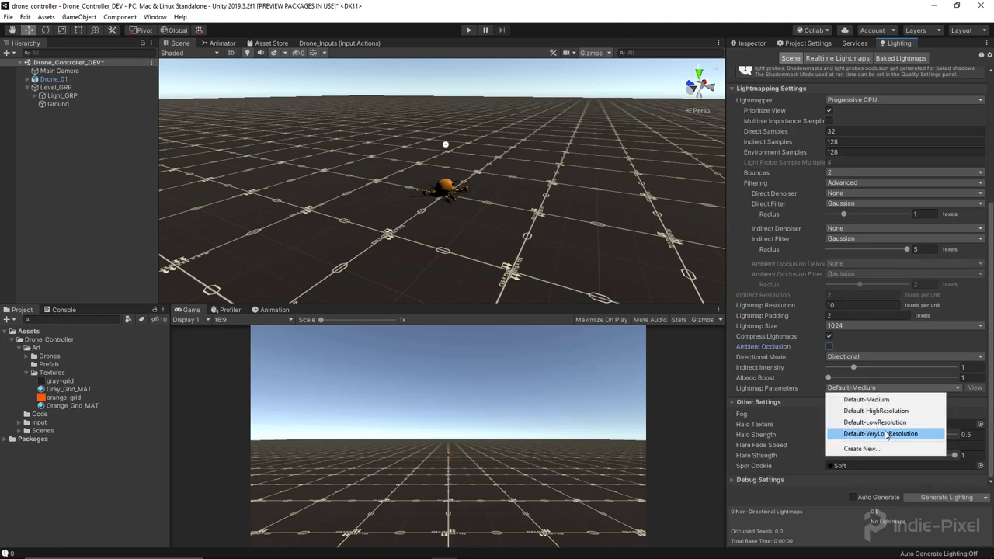
pyautogui.click(870, 422)
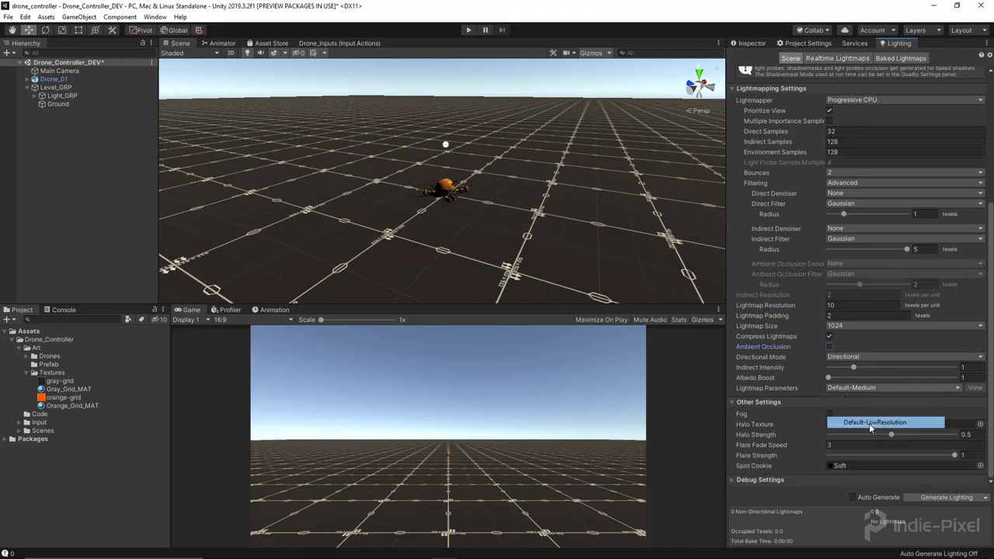
# Bake the lighting into a 1024x1024 lightmap and check the Reflection Probe's mirror surface.
pyautogui.click(938, 497)
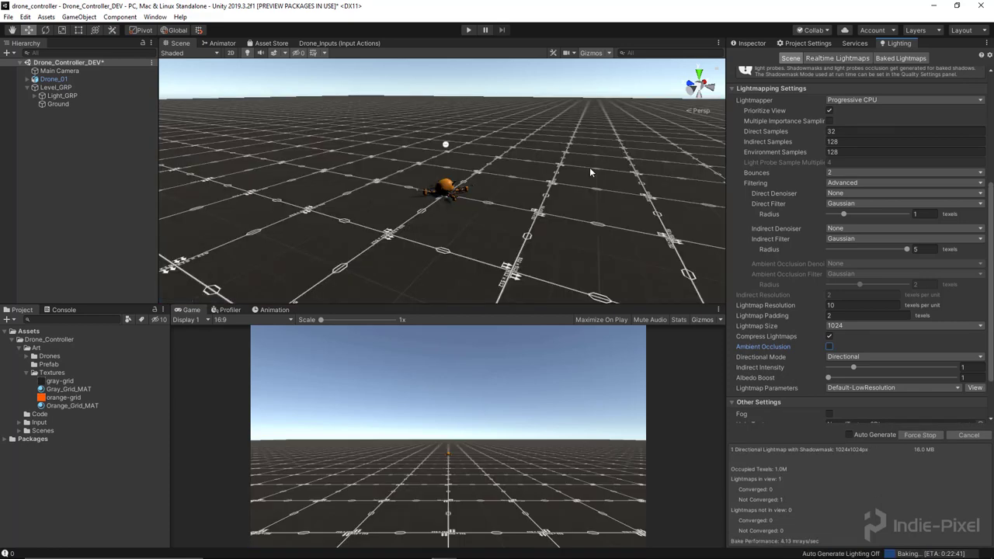
pyautogui.click(446, 144)
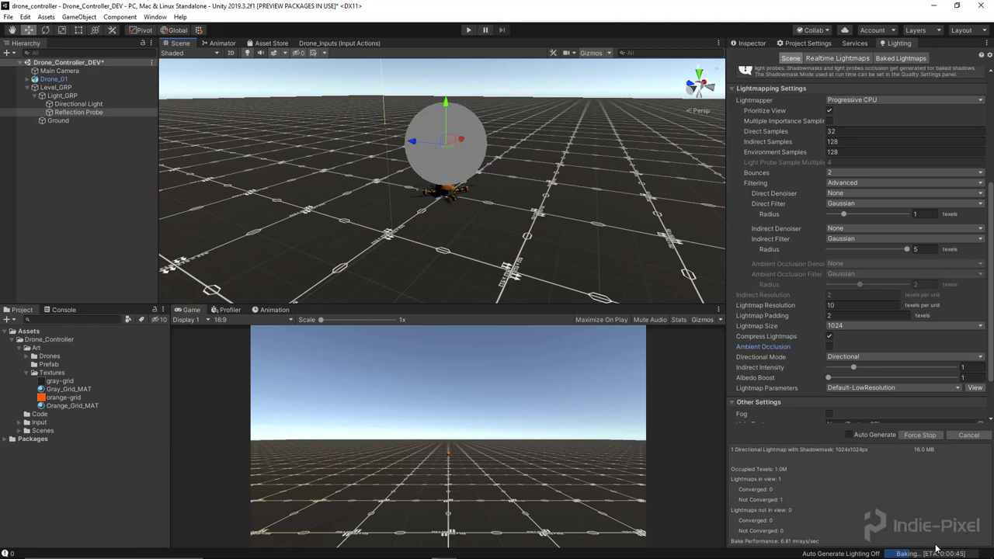
pyautogui.keyDown('alt'); pyautogui.moveTo(477, 228); pyautogui.dragTo(492, 146); pyautogui.keyUp('alt')
pyautogui.scroll(10, 507, 258)
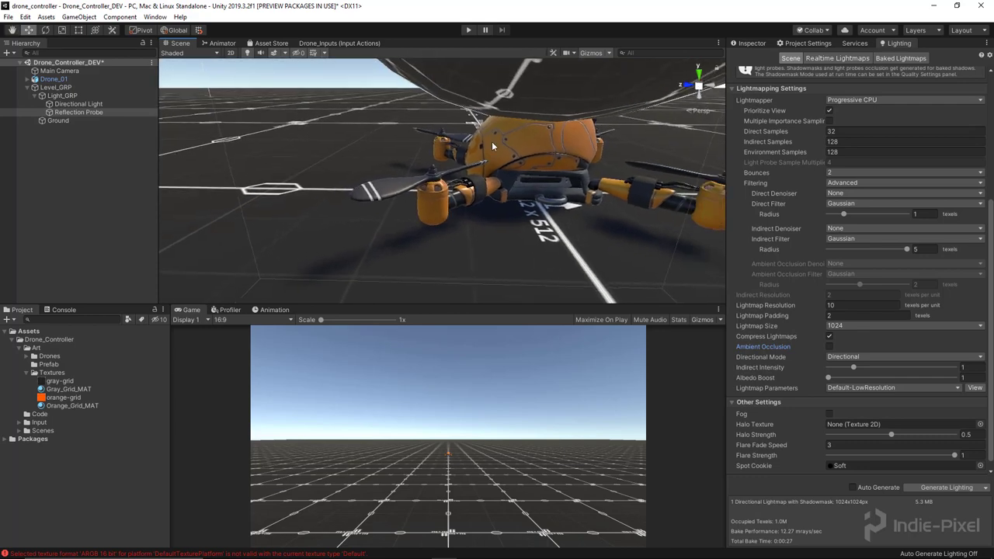
pyautogui.click(14, 187)
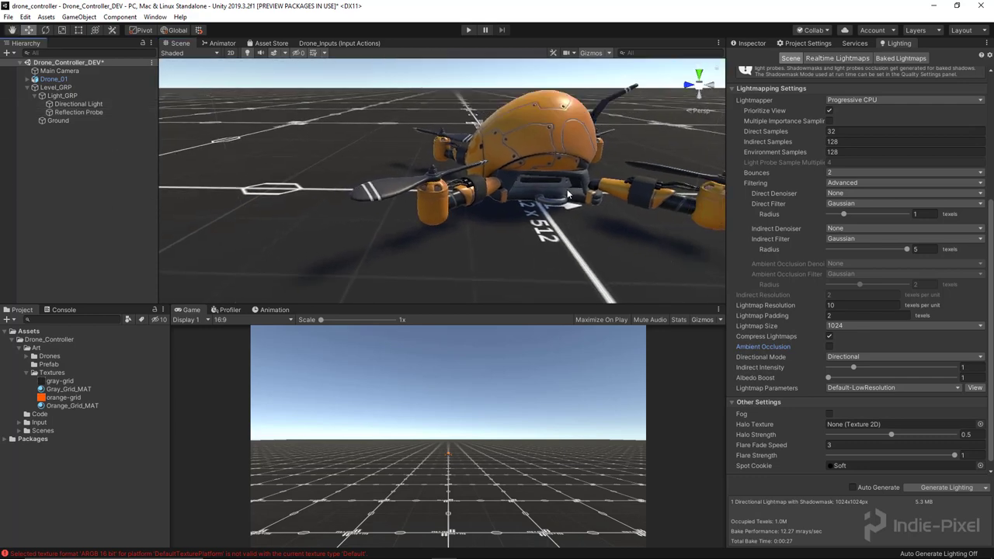
pyautogui.scroll(-5, 568, 194)
pyautogui.keyDown('alt'); pyautogui.moveTo(568, 194); pyautogui.dragTo(474, 233); pyautogui.keyUp('alt')
pyautogui.click(438, 89)
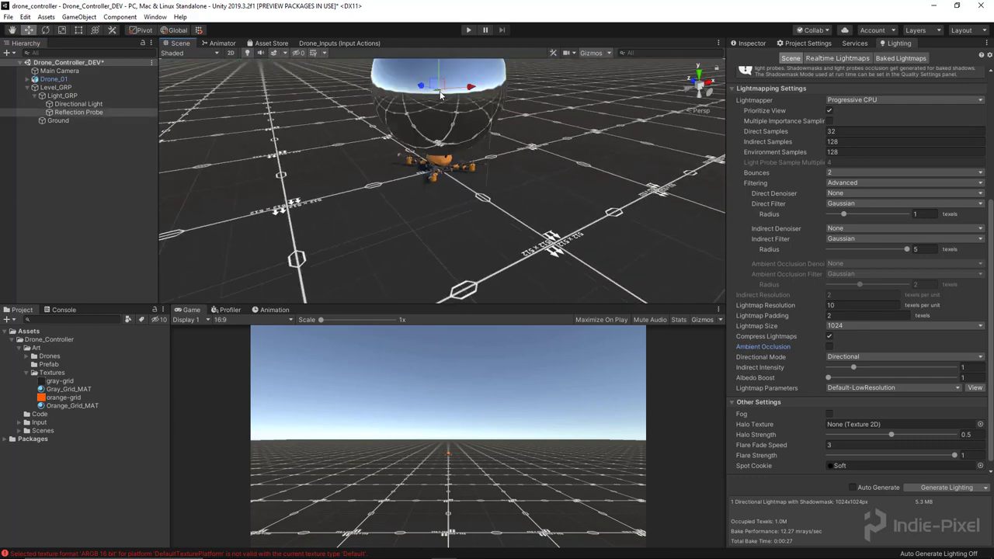
pyautogui.click(66, 162)
pyautogui.keyDown('alt'); pyautogui.moveTo(438, 203); pyautogui.dragTo(222, 182); pyautogui.keyUp('alt')
pyautogui.scroll(5, 539, 181)
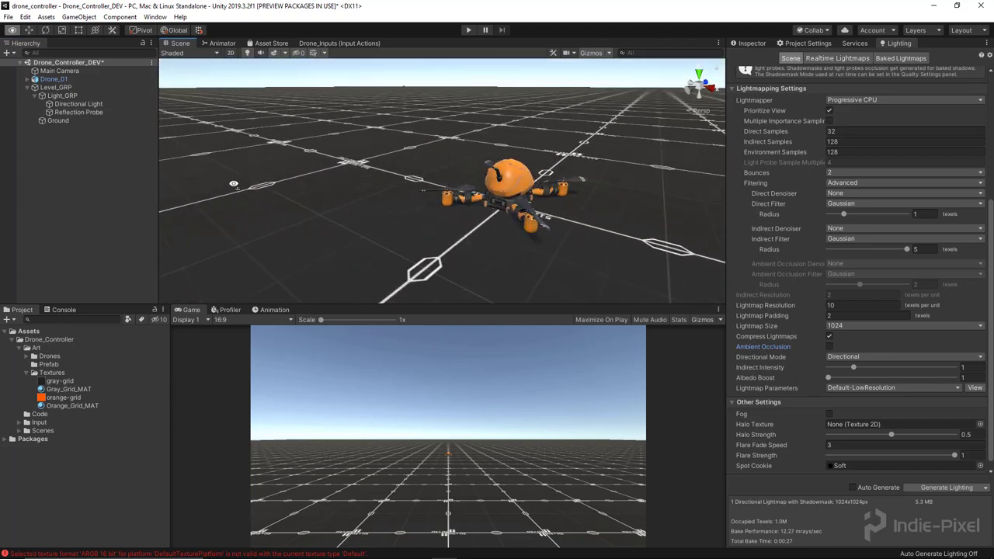
pyautogui.click(502, 181)
pyautogui.keyDown('alt'); pyautogui.moveTo(502, 182); pyautogui.dragTo(501, 242); pyautogui.keyUp('alt')
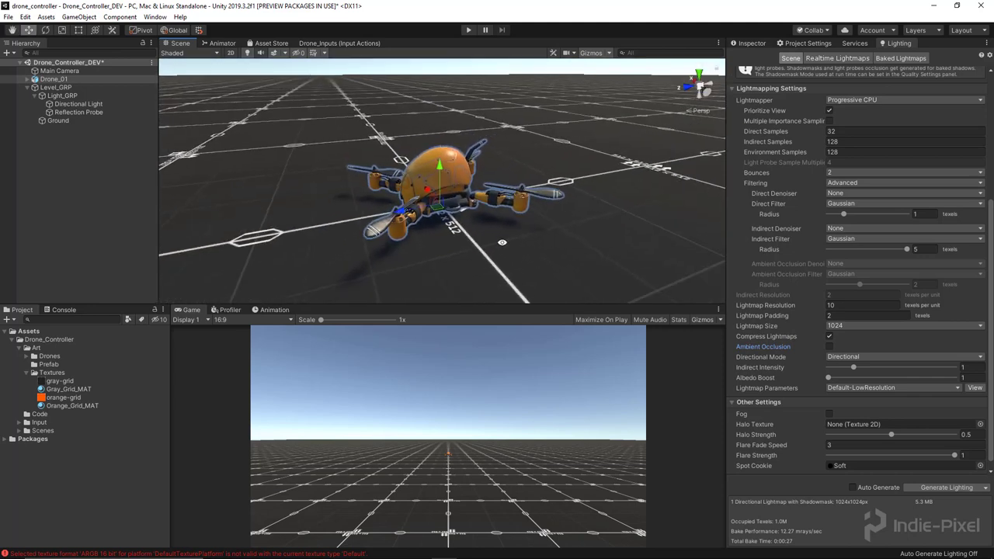